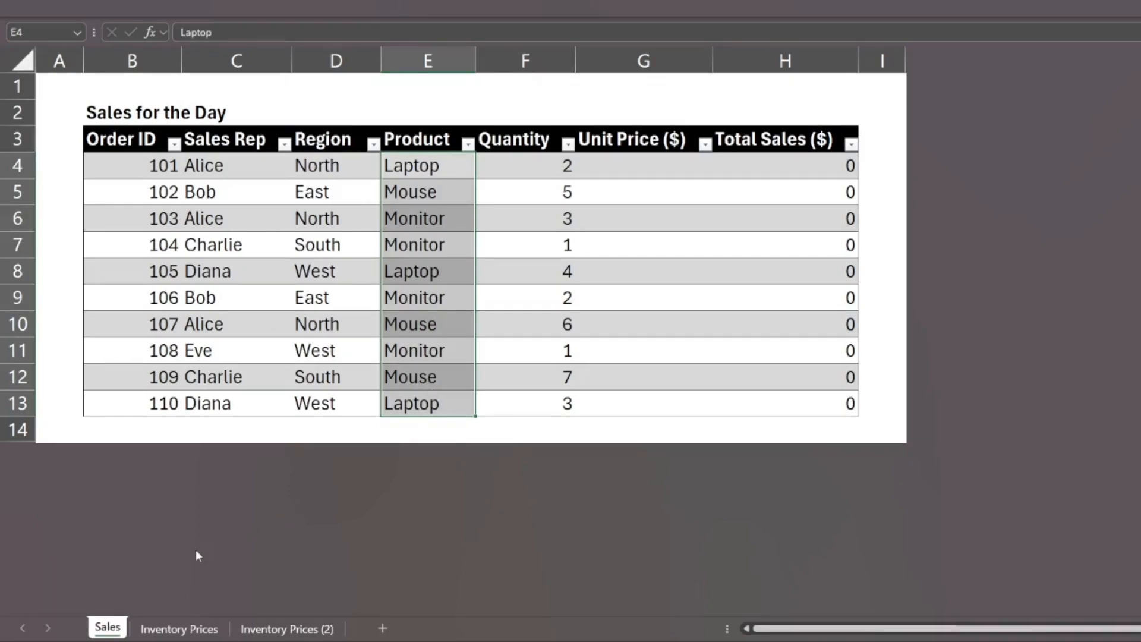
Step: Review the Item column of the inventory table on the Inventory Prices sheet
{"action": "left_click", "coordinate": [178, 628]}
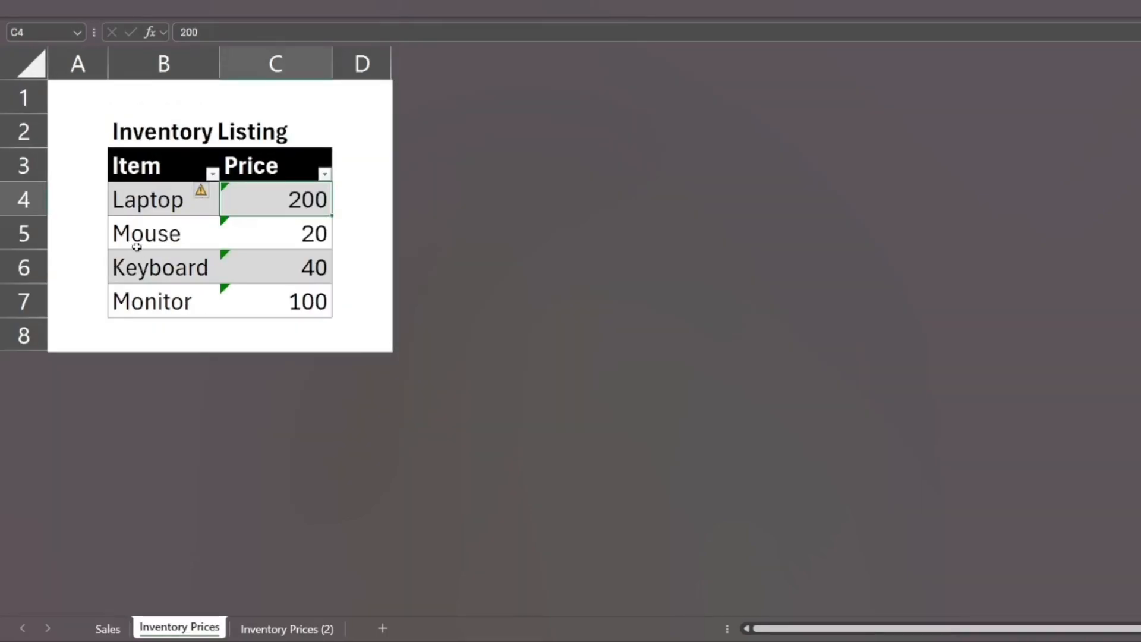
{"action": "left_click_drag", "start_coordinate": [143, 205], "coordinate": [121, 315]}
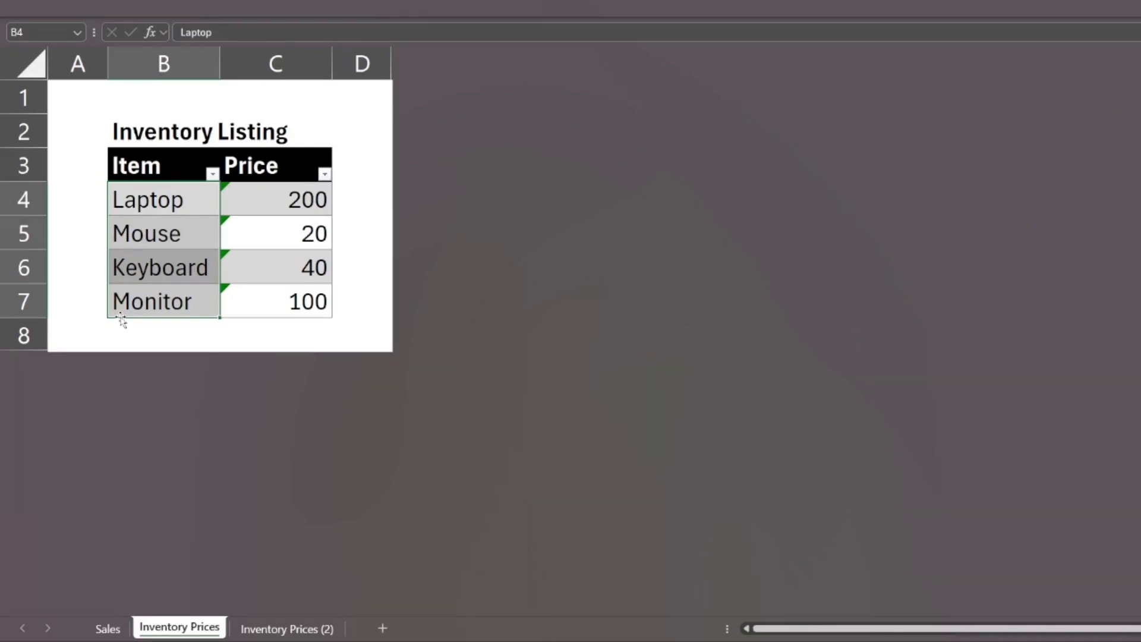
{"action": "left_click", "coordinate": [107, 628]}
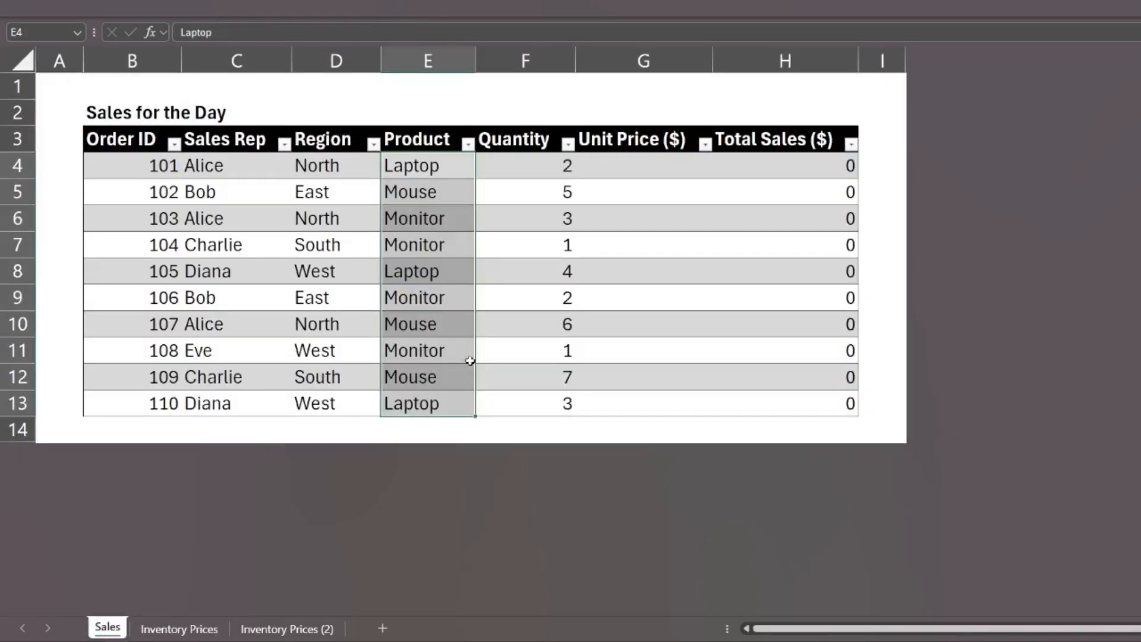
{"action": "left_click", "coordinate": [636, 164]}
{"action": "type", "text": "=VLOOKUP("}
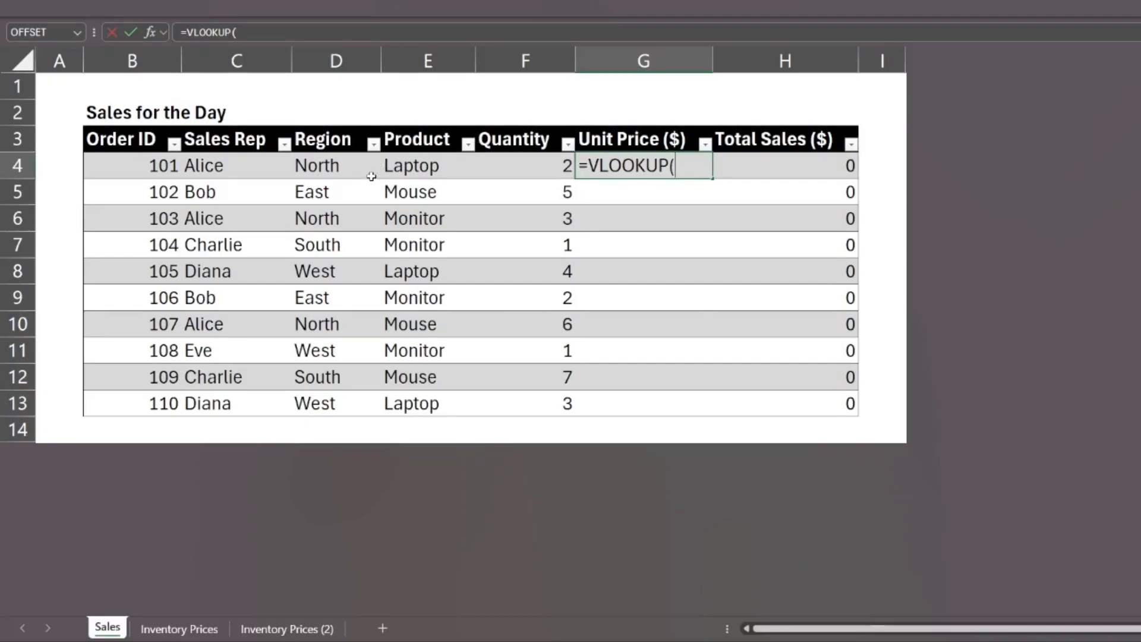
{"action": "left_click", "coordinate": [394, 168]}
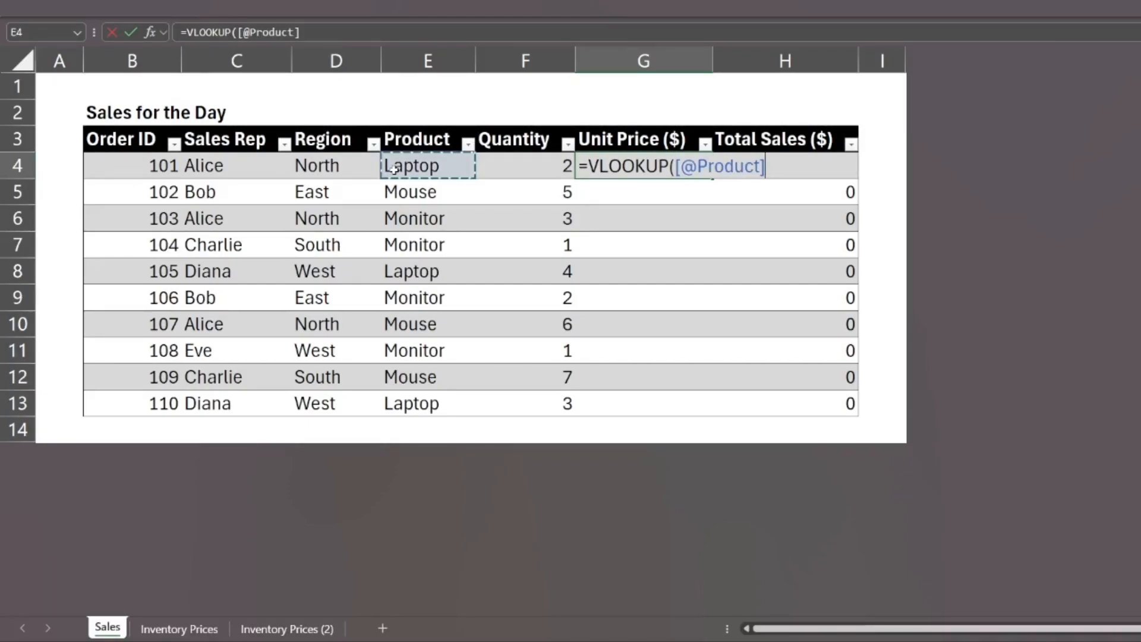
{"action": "type", "text": ","}
{"action": "left_click", "coordinate": [178, 629]}
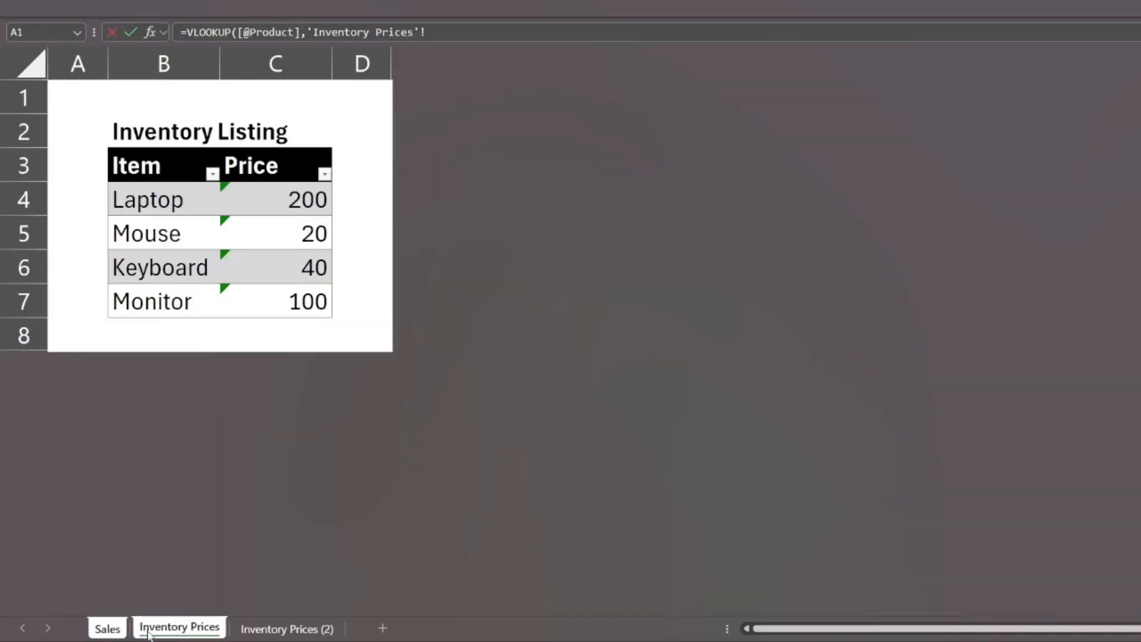
{"action": "left_click_drag", "start_coordinate": [130, 198], "coordinate": [322, 291]}
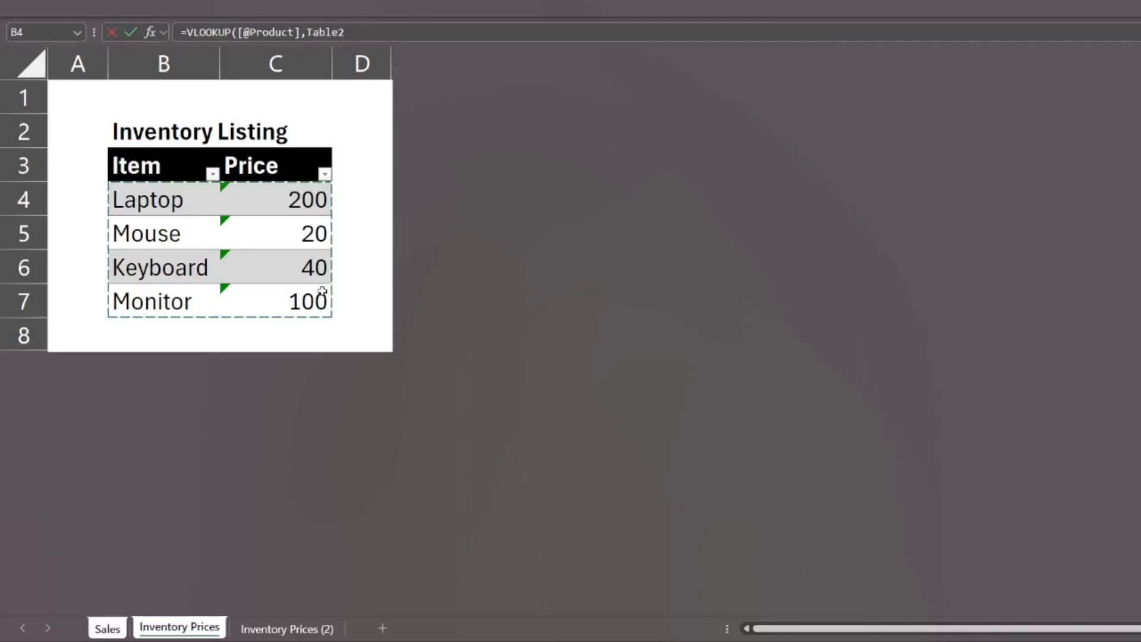
{"action": "type", "text": ",2"}
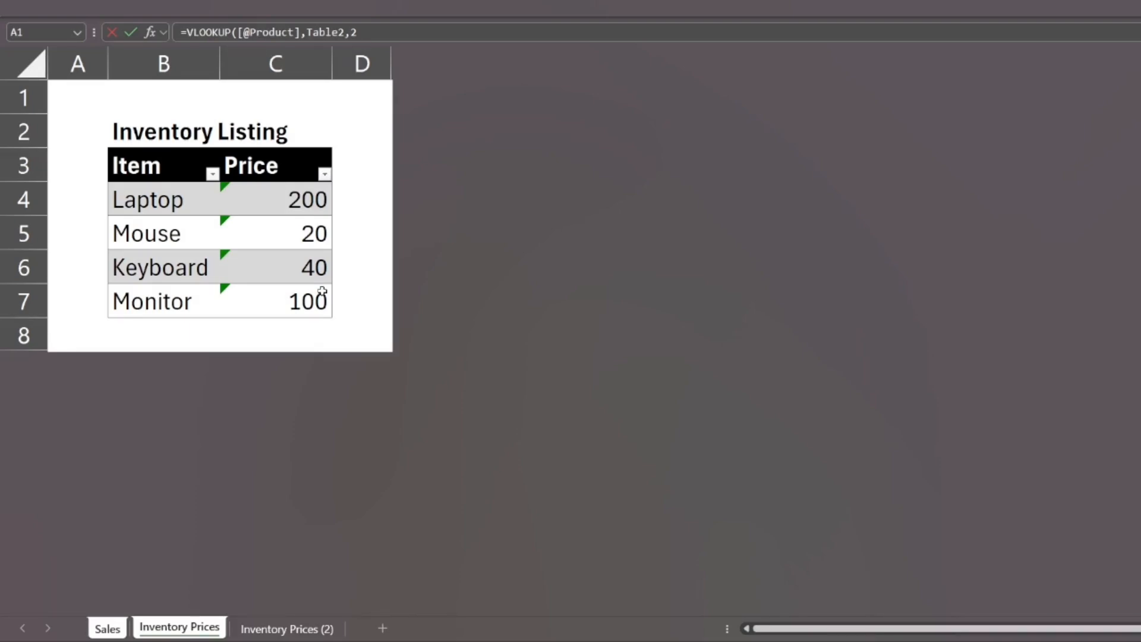
{"action": "type", "text": ",0"}
{"action": "key", "text": "Escape"}
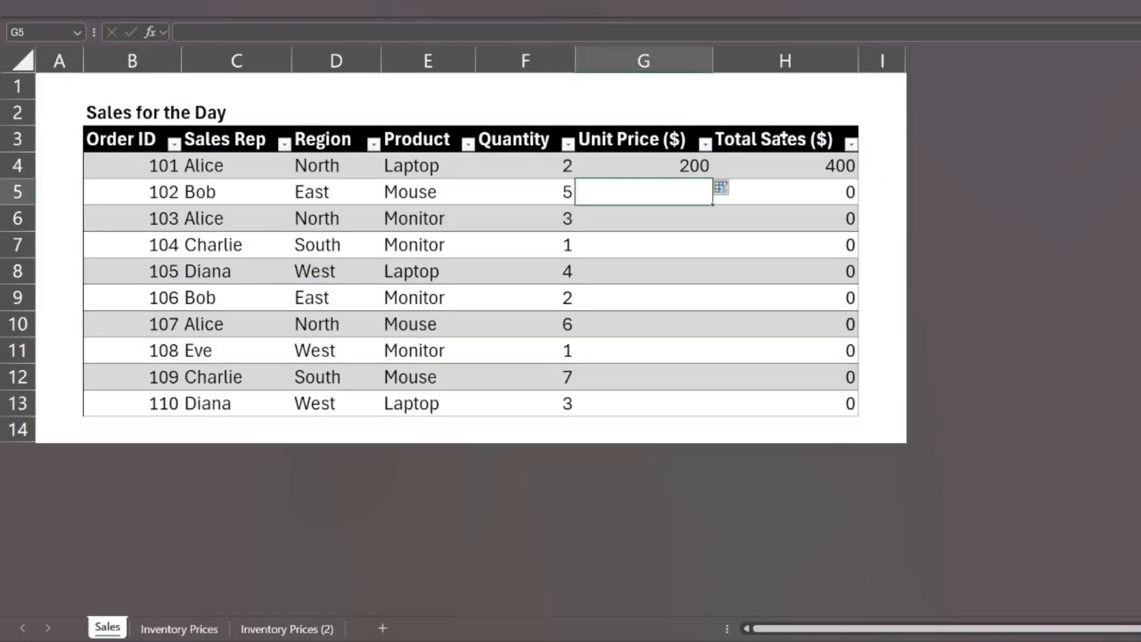
Step: Fill the G4 lookup formula down to G13 and clear the whole Unit Price column G4:G13
{"action": "left_click", "coordinate": [687, 173]}
{"action": "double_click", "coordinate": [713, 179]}
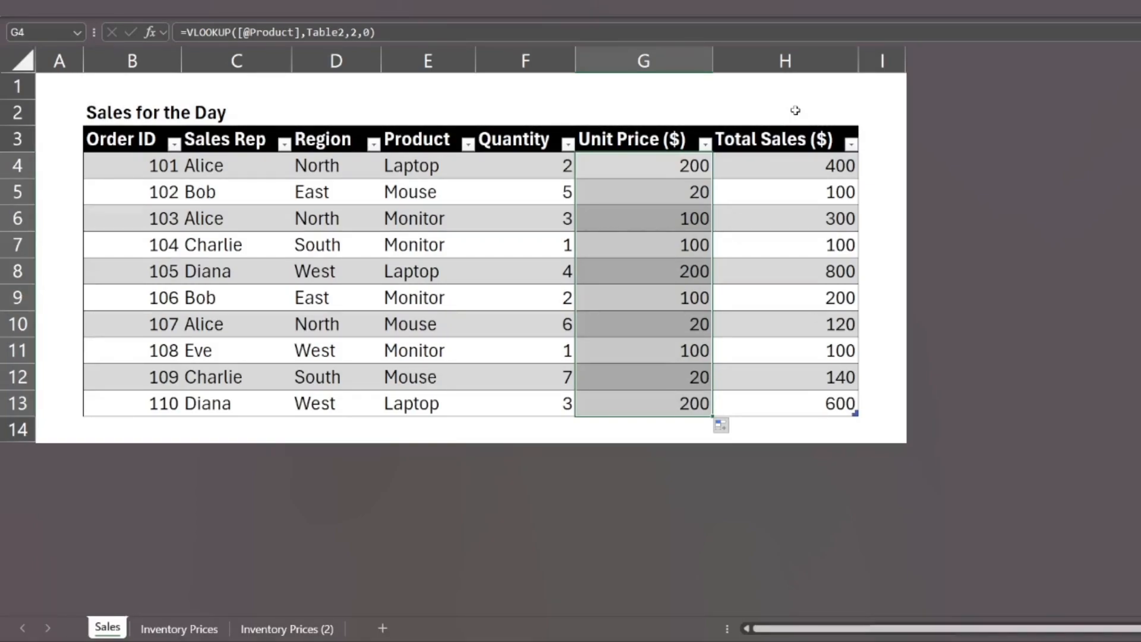
{"action": "key", "text": "Delete"}
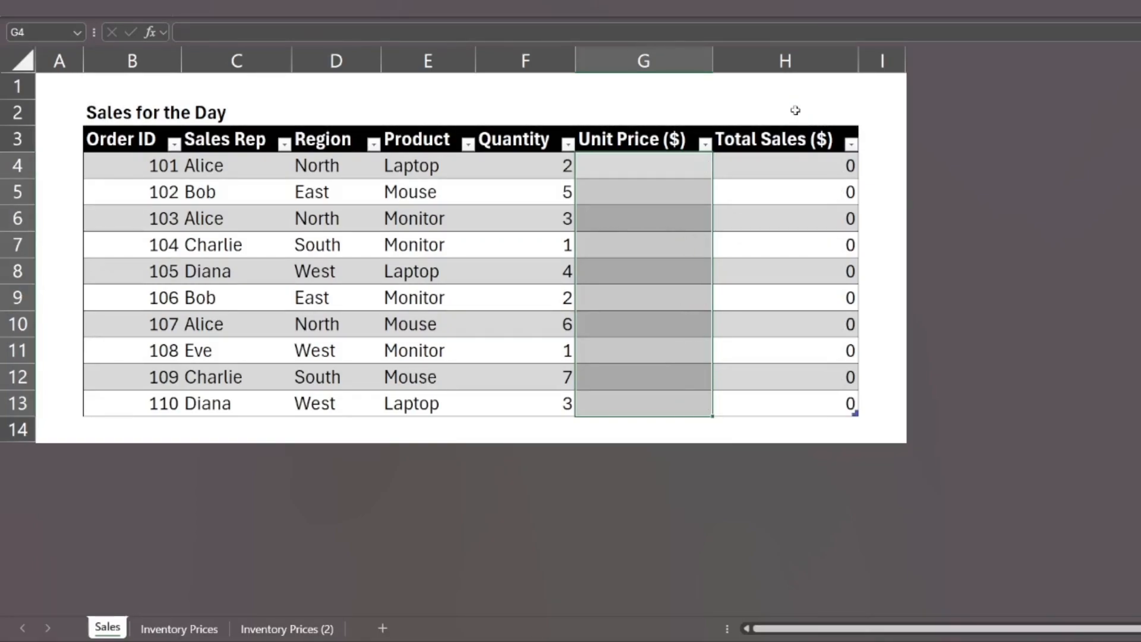
Step: Compare the order of the Price and Item columns on the Inventory Prices and Inventory Prices (2) sheets
{"action": "left_click", "coordinate": [196, 627]}
{"action": "left_click", "coordinate": [312, 239]}
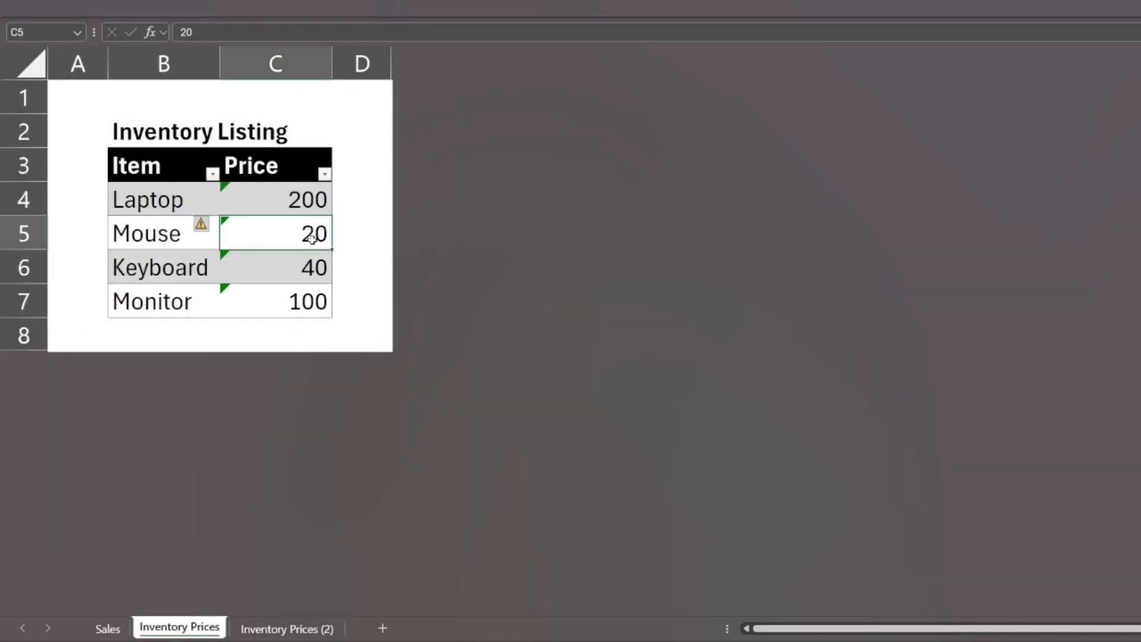
{"action": "left_click", "coordinate": [291, 629]}
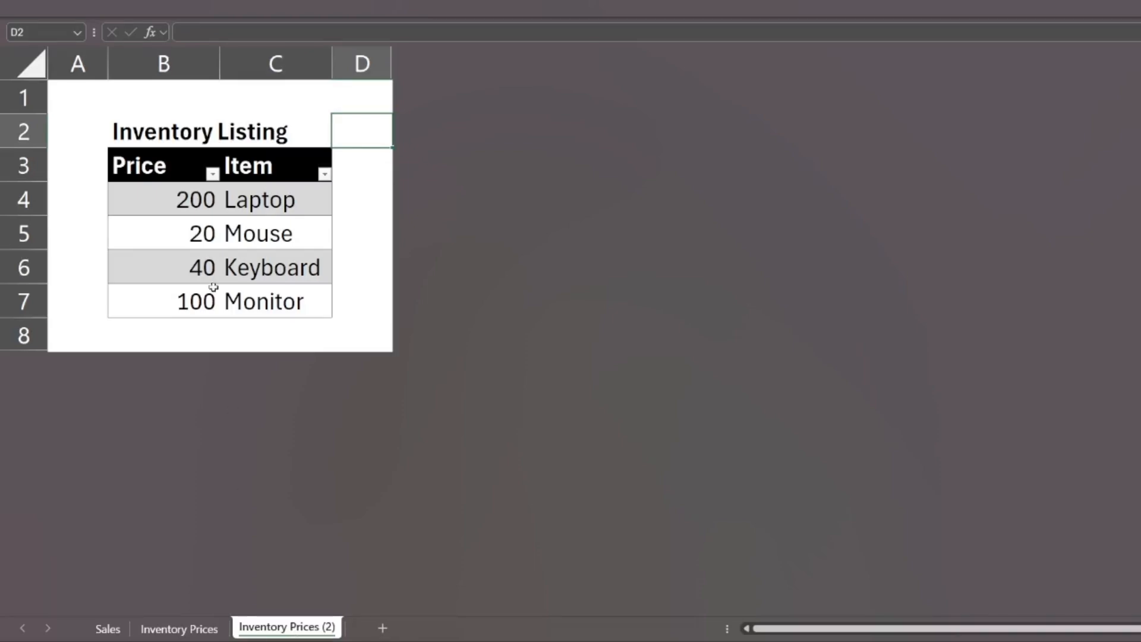
{"action": "left_click_drag", "start_coordinate": [180, 177], "coordinate": [160, 290]}
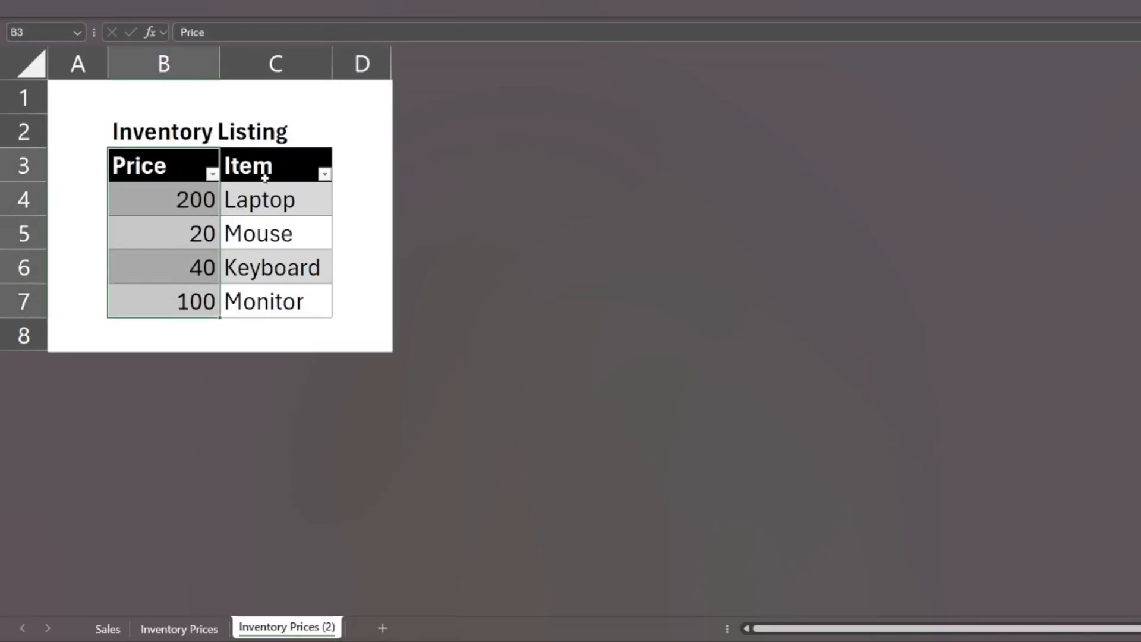
{"action": "left_click_drag", "start_coordinate": [262, 179], "coordinate": [266, 297]}
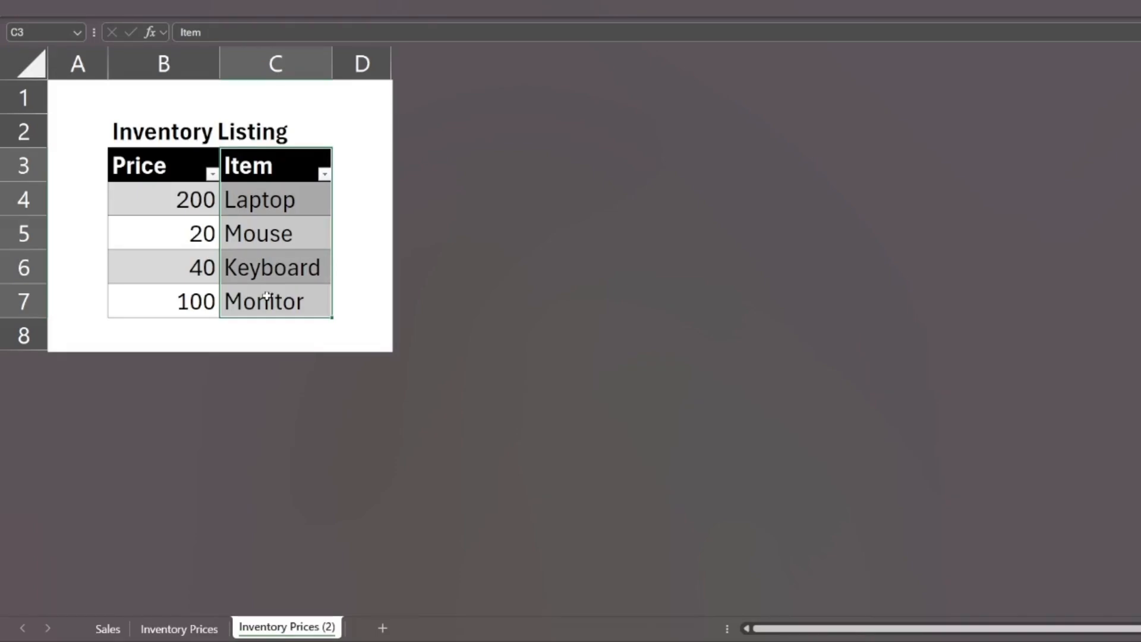
{"action": "left_click", "coordinate": [123, 629]}
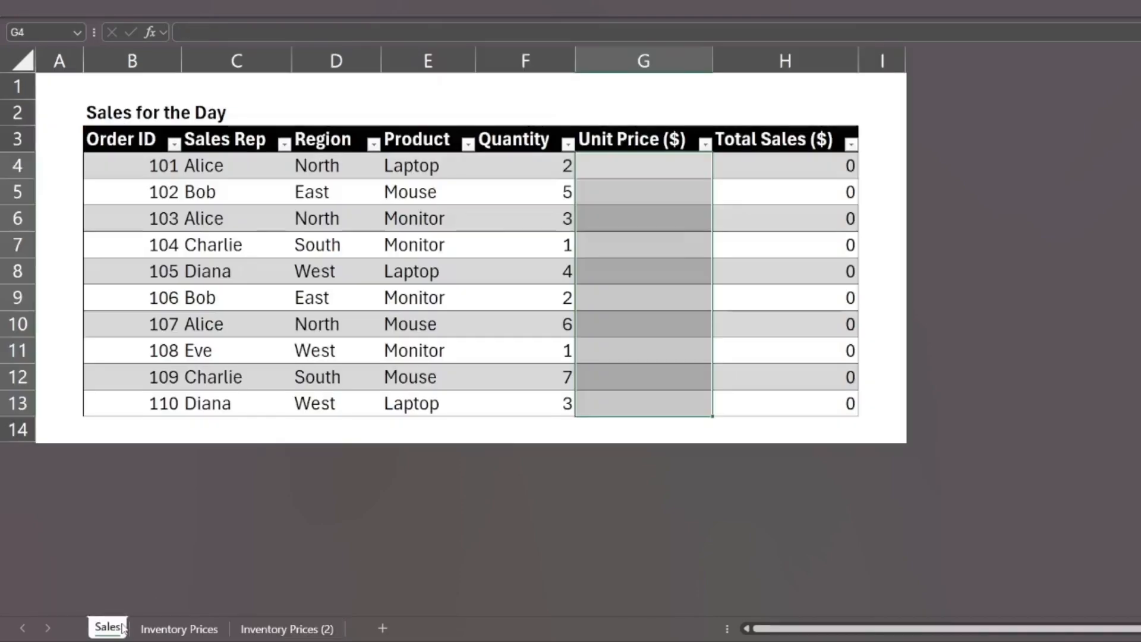
{"action": "left_click", "coordinate": [678, 265]}
{"action": "left_click", "coordinate": [640, 172]}
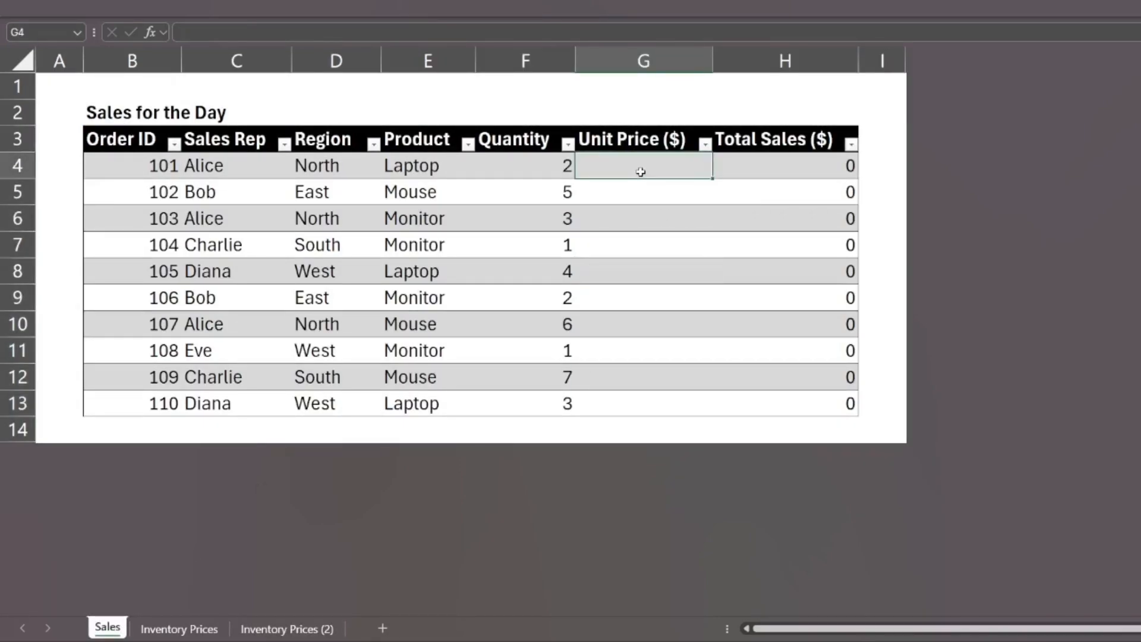
{"action": "type", "text": "=VLOOKUP("}
{"action": "left_click", "coordinate": [416, 166]}
{"action": "type", "text": ","}
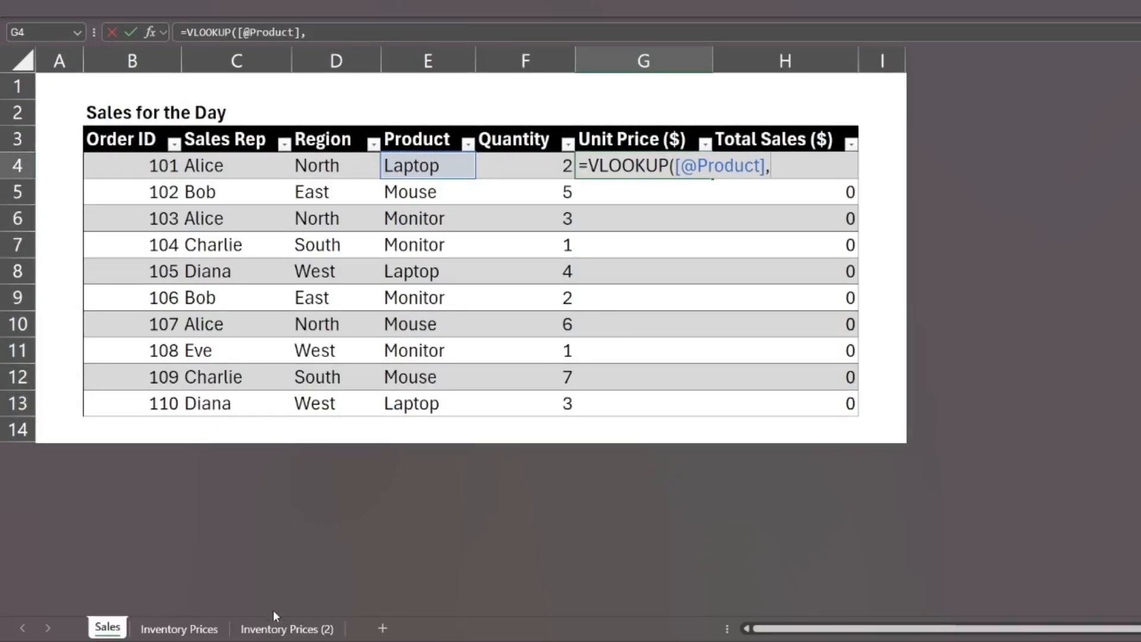
{"action": "left_click", "coordinate": [243, 633]}
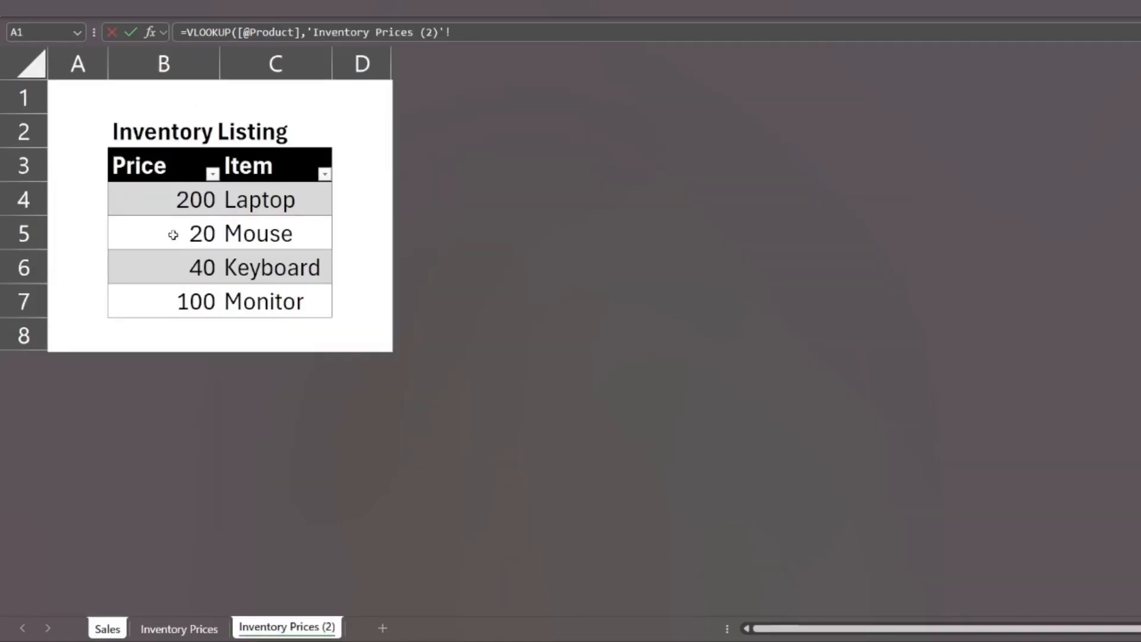
{"action": "left_click", "coordinate": [159, 202]}
{"action": "left_click_drag", "start_coordinate": [159, 202], "coordinate": [265, 290]}
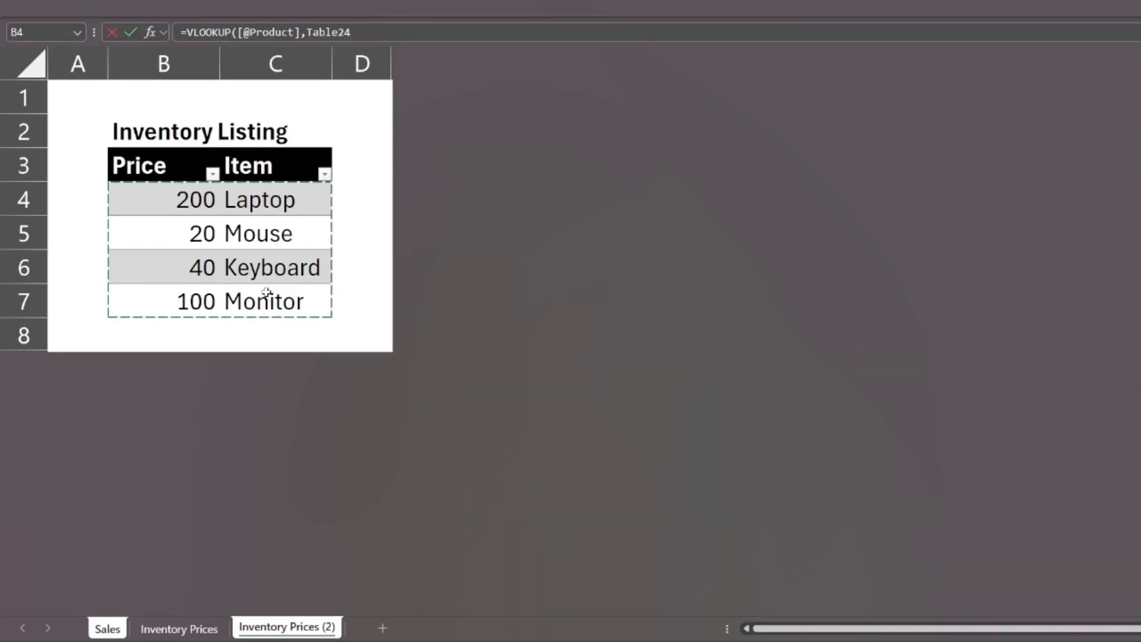
{"action": "type", "text": ","}
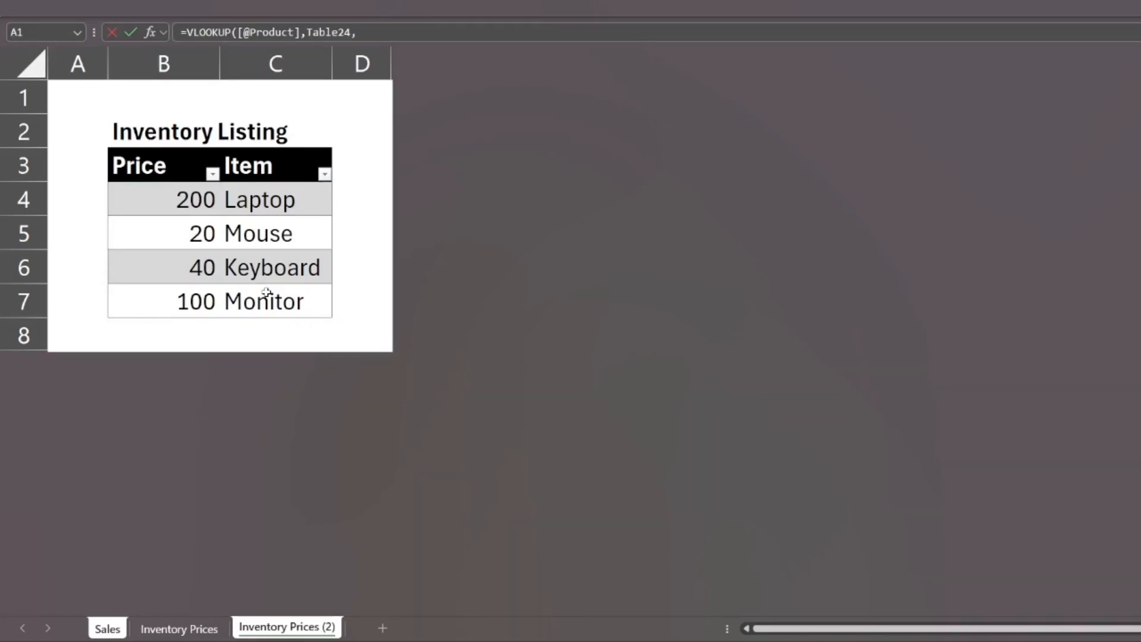
{"action": "type", "text": "1,0"}
{"action": "key", "text": "Return"}
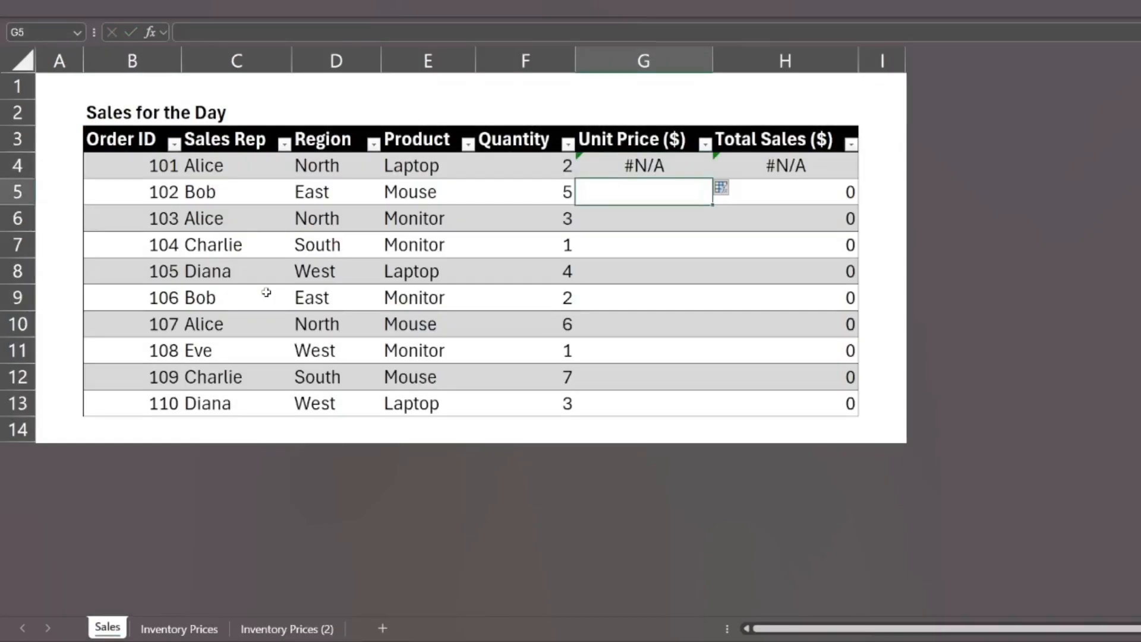
Step: Check the G4 formula against the positions of the Item and Price columns on the Inventory Prices (2) sheet
{"action": "left_click", "coordinate": [638, 167]}
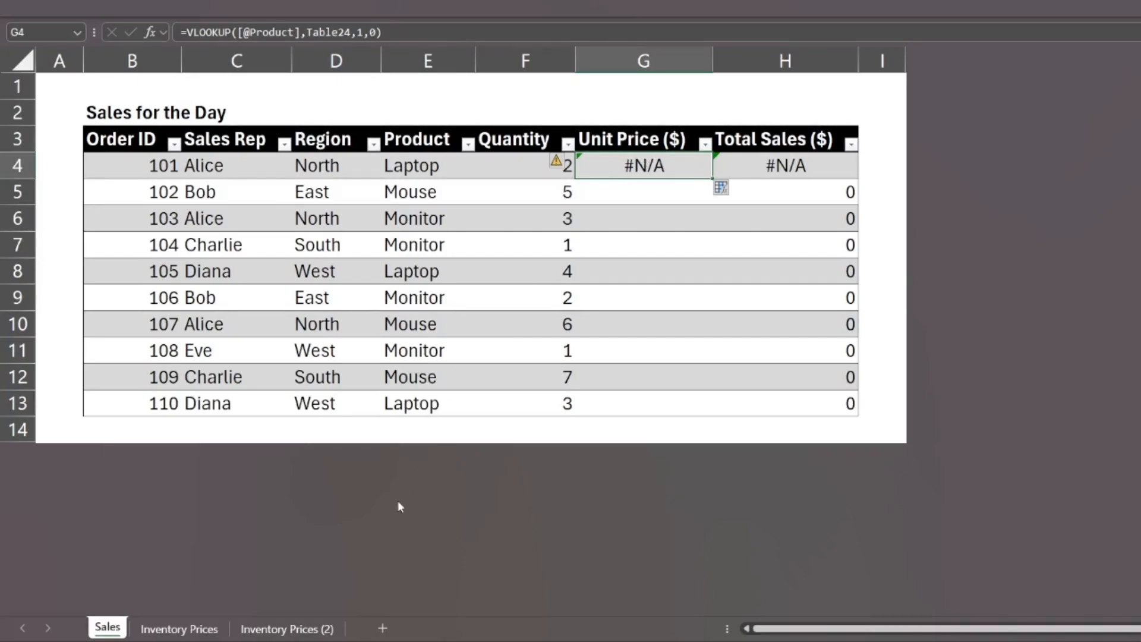
{"action": "left_click", "coordinate": [282, 626]}
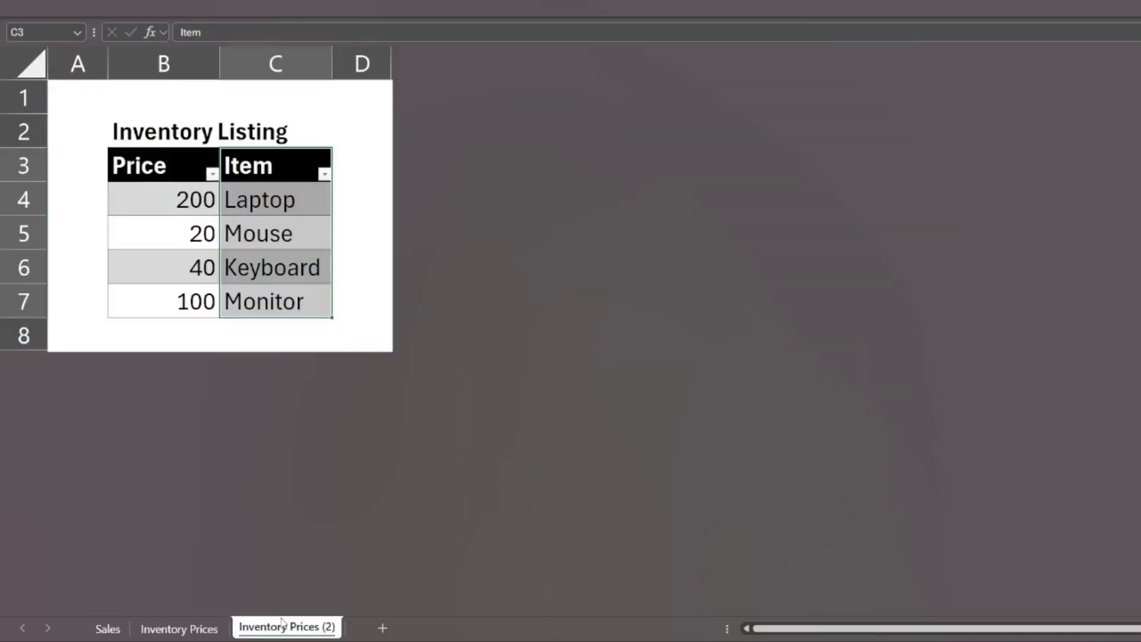
{"action": "left_click", "coordinate": [287, 196]}
{"action": "left_click_drag", "start_coordinate": [283, 168], "coordinate": [273, 299]}
{"action": "left_click_drag", "start_coordinate": [283, 168], "coordinate": [251, 313]}
{"action": "left_click", "coordinate": [266, 205]}
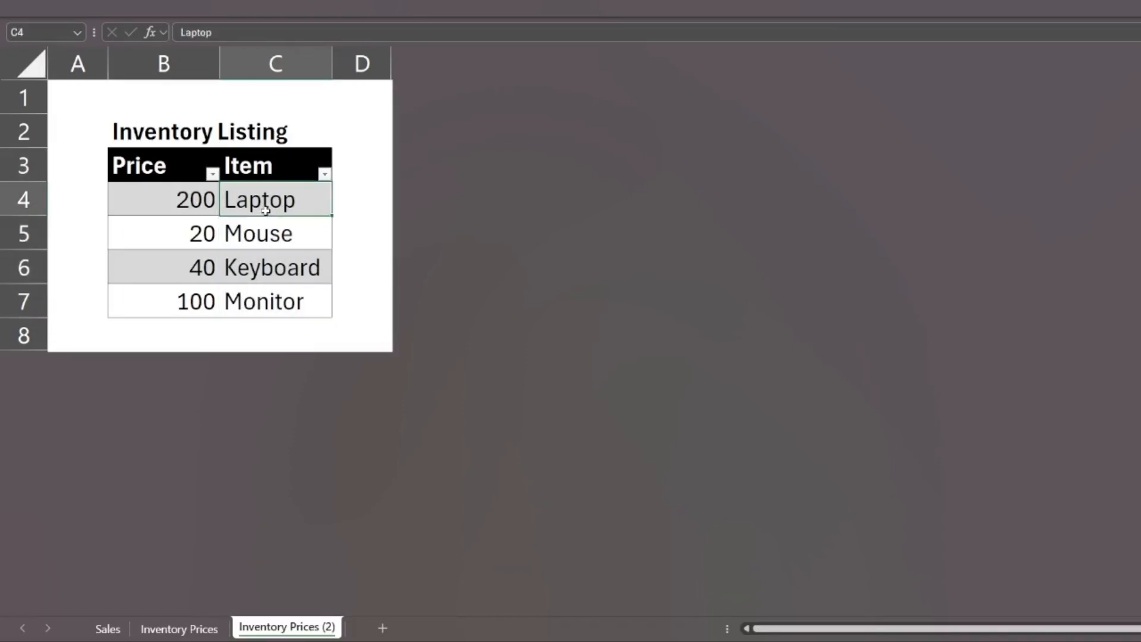
{"action": "key", "text": "Left"}
{"action": "key", "text": "Left"}
{"action": "key", "text": "Right"}
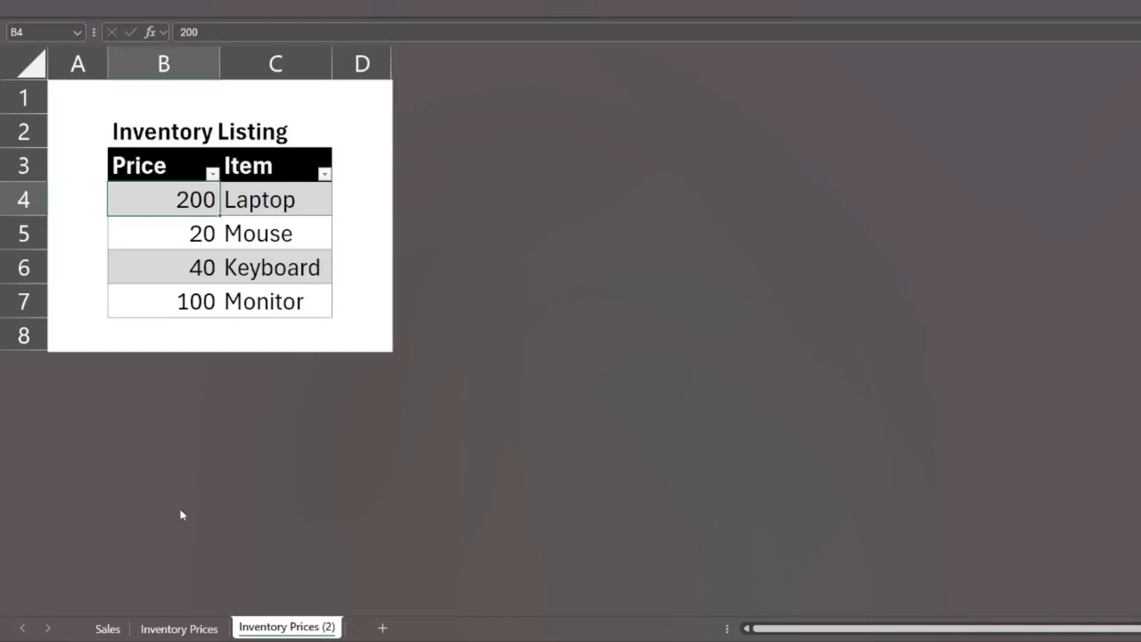
Step: Set the column index of the VLOOKUP formula in G4 of the Sales sheet to -1
{"action": "left_click", "coordinate": [108, 628]}
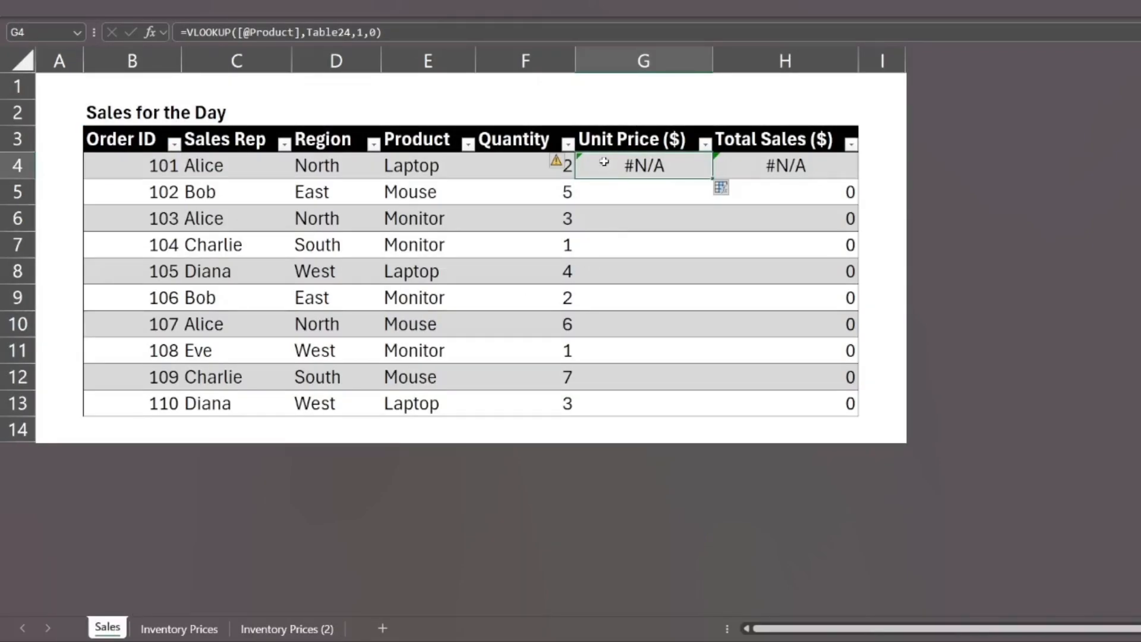
{"action": "left_click", "coordinate": [357, 32]}
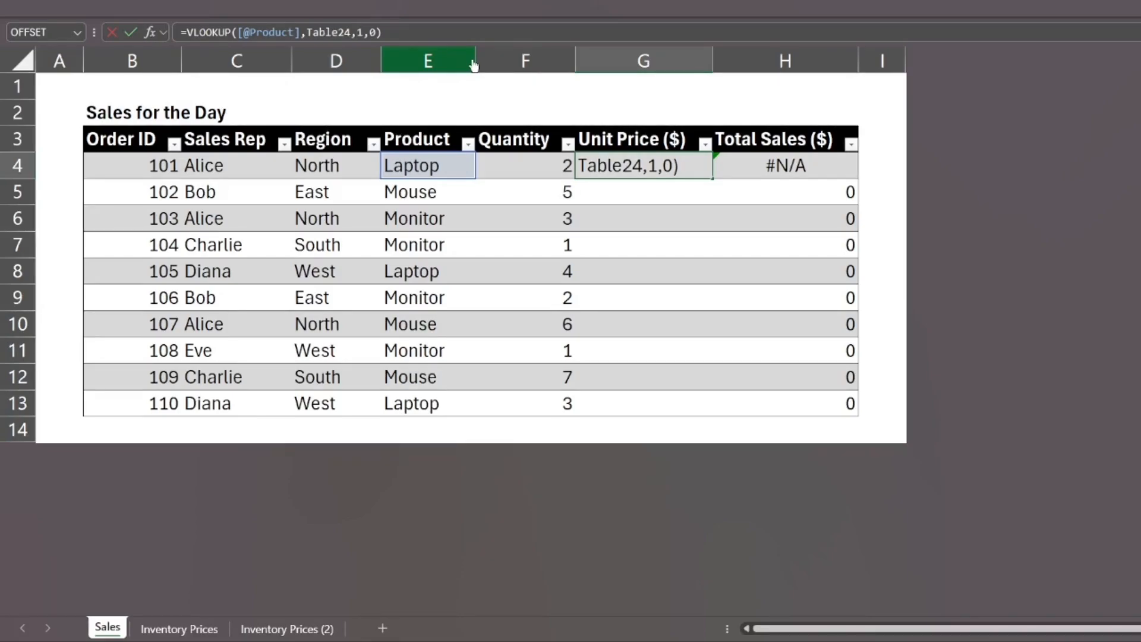
{"action": "type", "text": "-"}
{"action": "key", "text": "Return"}
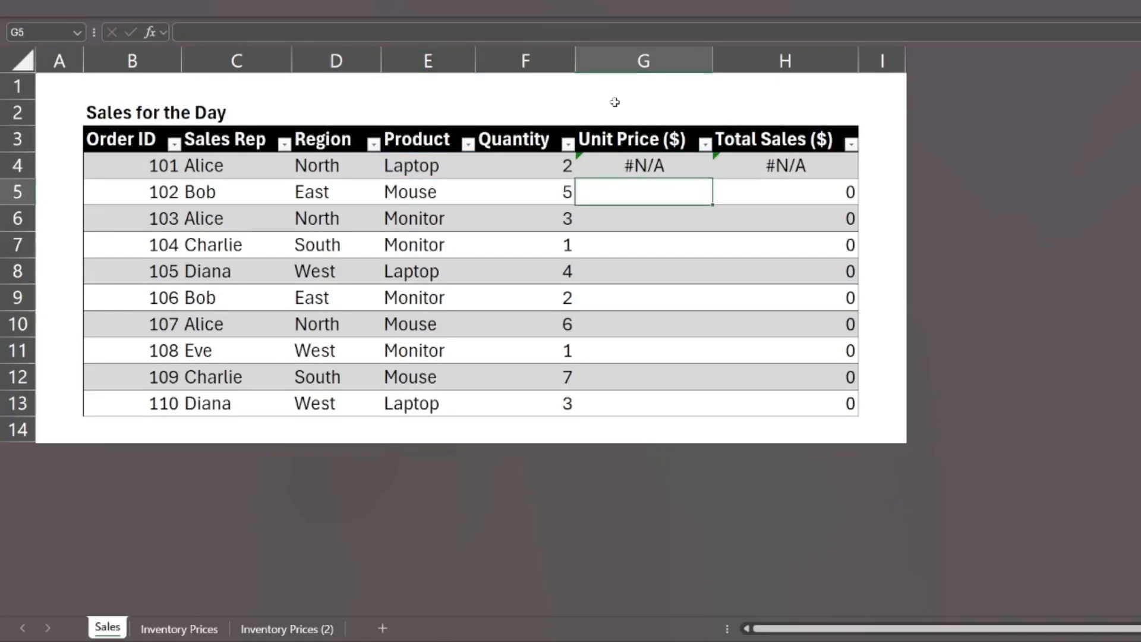
Step: Inspect the full data range of the inventory table on the Inventory Prices (2) sheet and return to Sales
{"action": "left_click", "coordinate": [260, 631]}
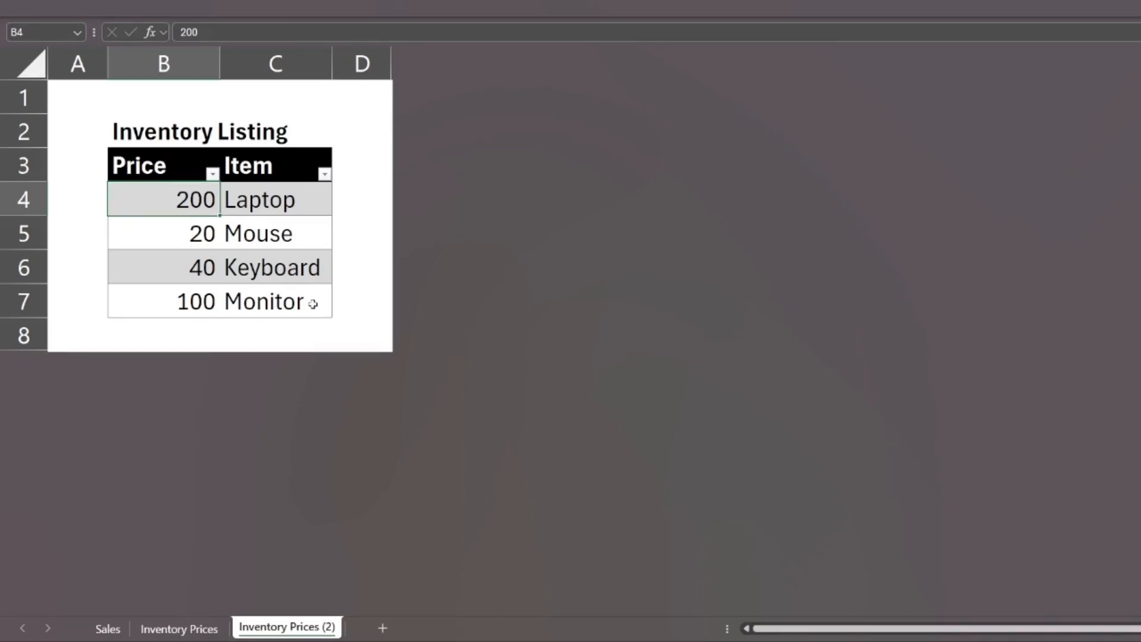
{"action": "left_click_drag", "start_coordinate": [187, 205], "coordinate": [328, 300]}
{"action": "left_click", "coordinate": [346, 301]}
{"action": "left_click", "coordinate": [108, 628]}
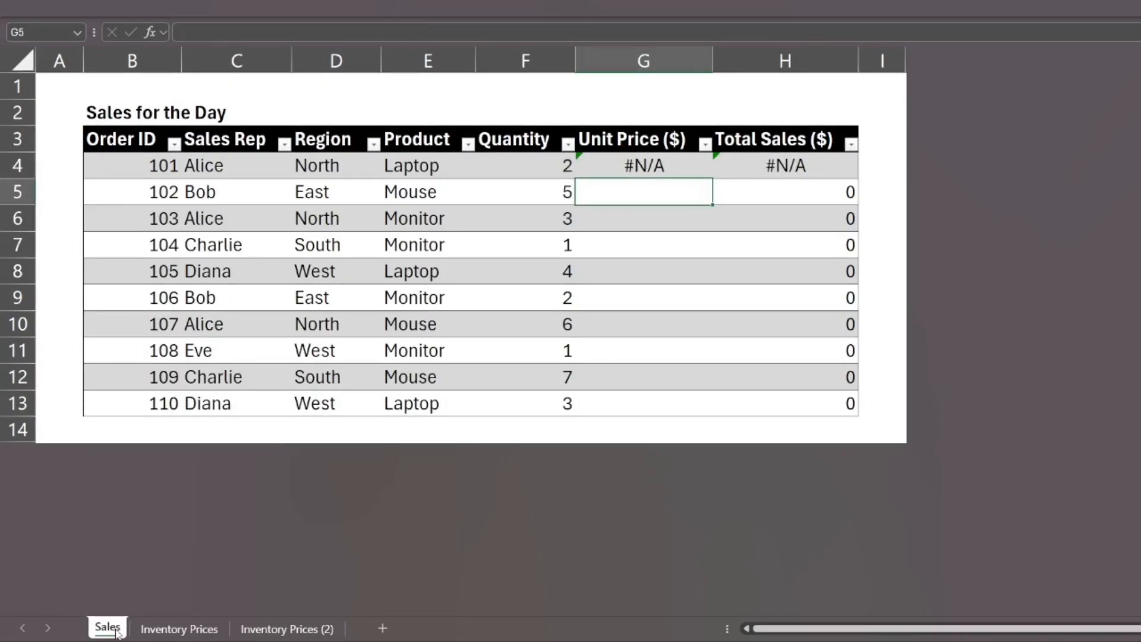
{"action": "left_click", "coordinate": [622, 168]}
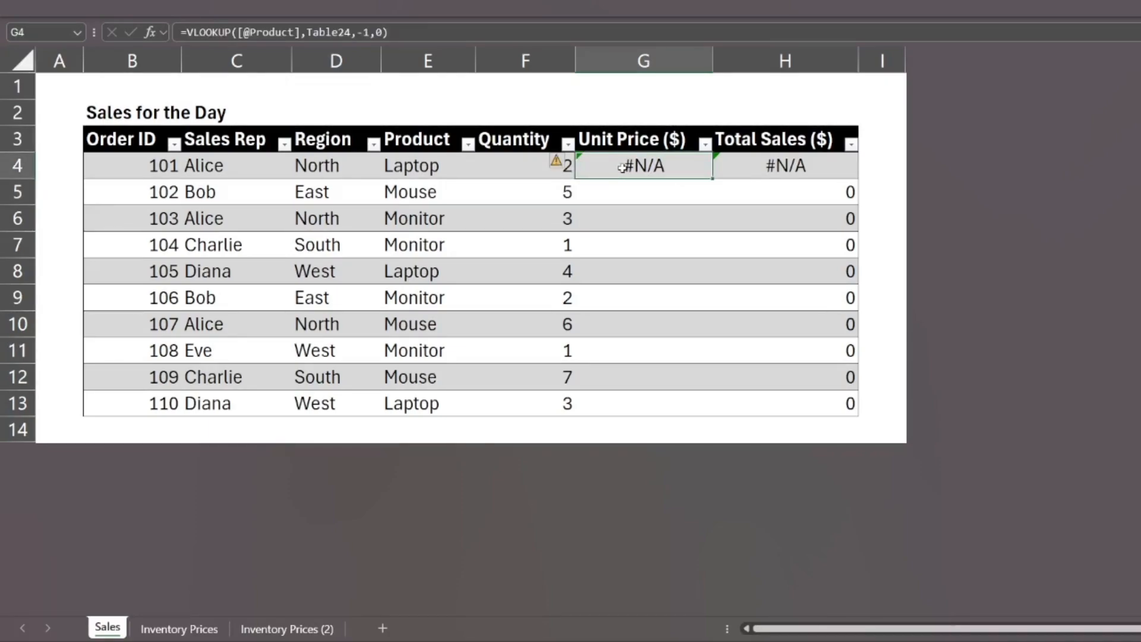
{"action": "type", "text": "=xl"}
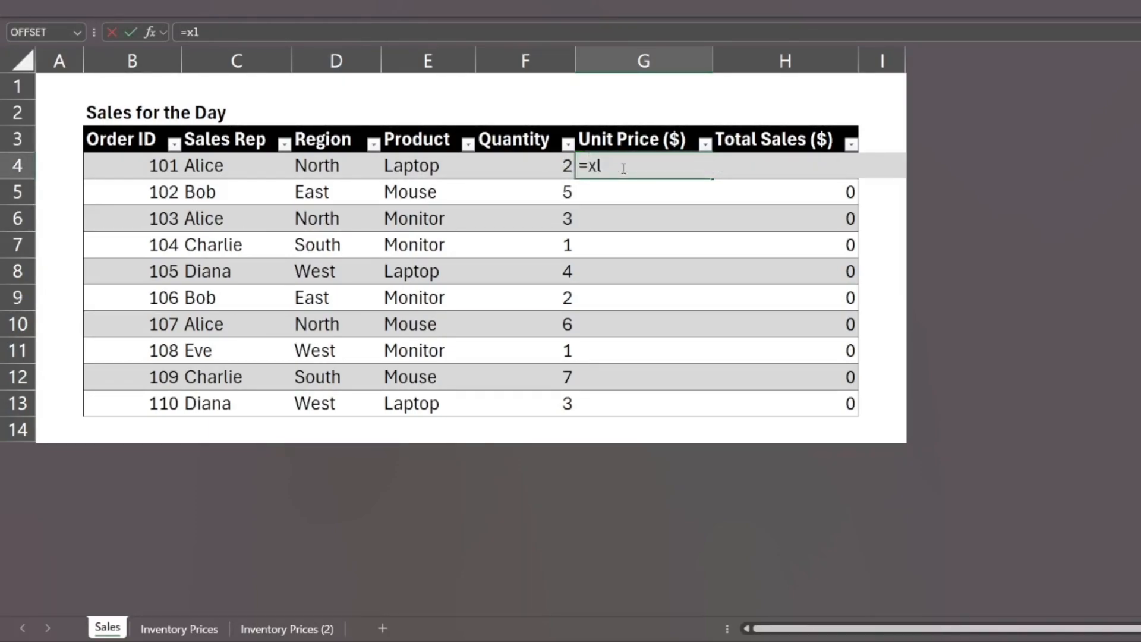
{"action": "key", "text": "Tab"}
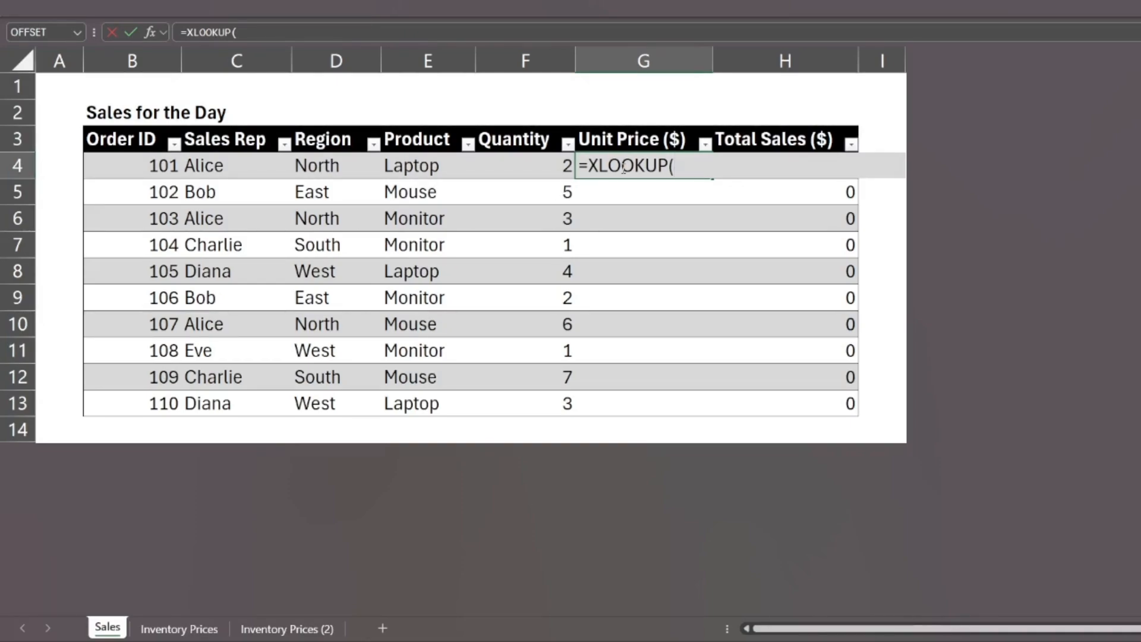
{"action": "left_click", "coordinate": [404, 166]}
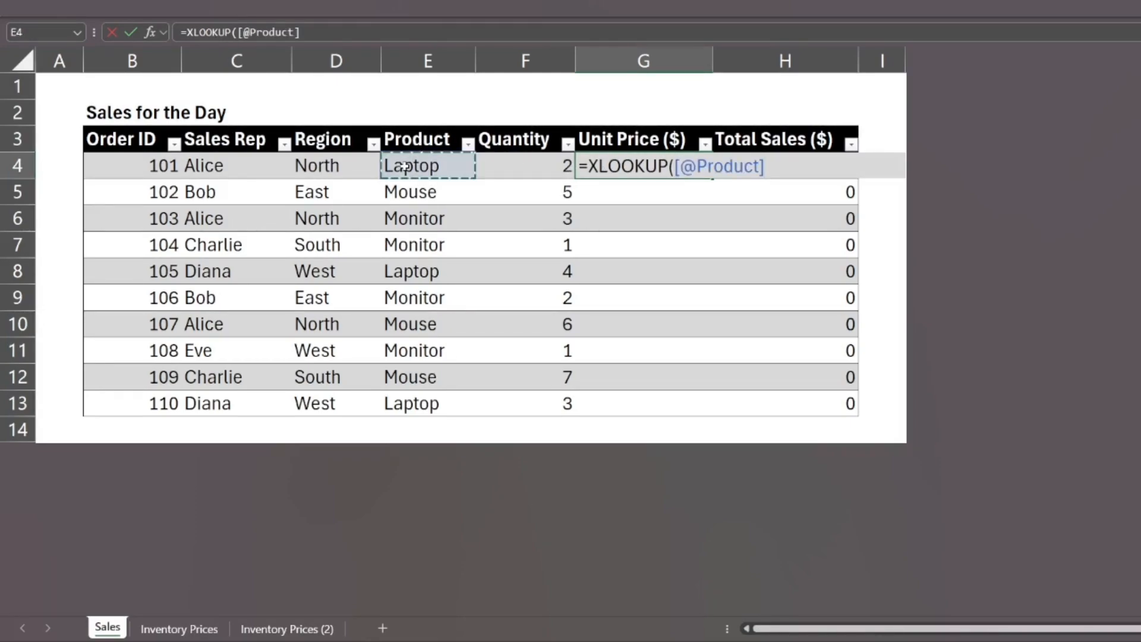
{"action": "type", "text": ","}
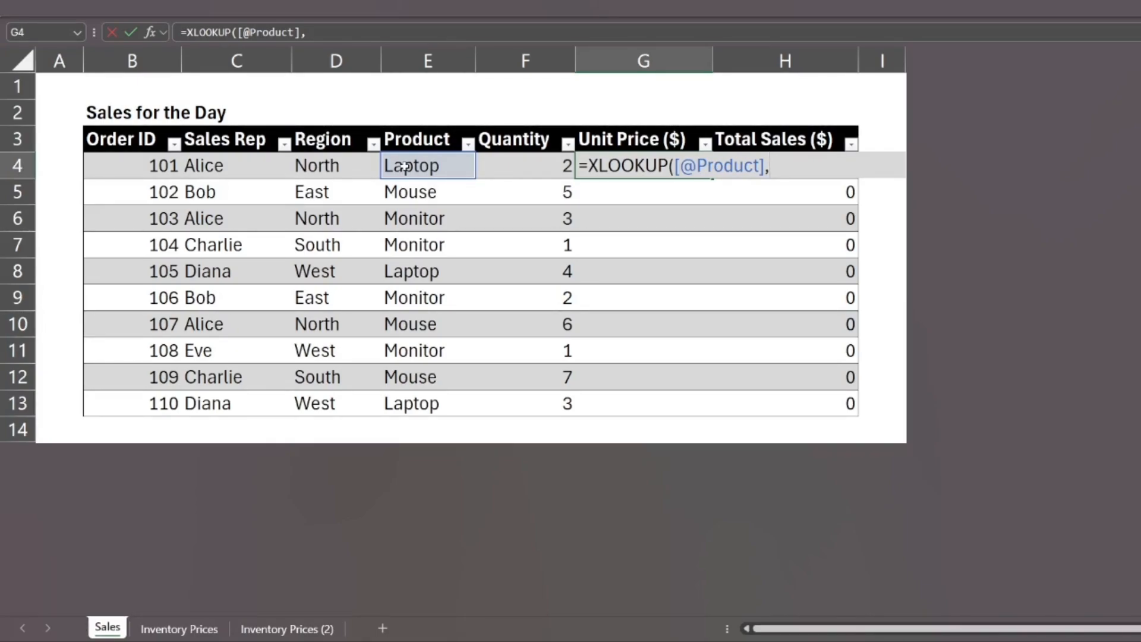
{"action": "left_click", "coordinate": [287, 628]}
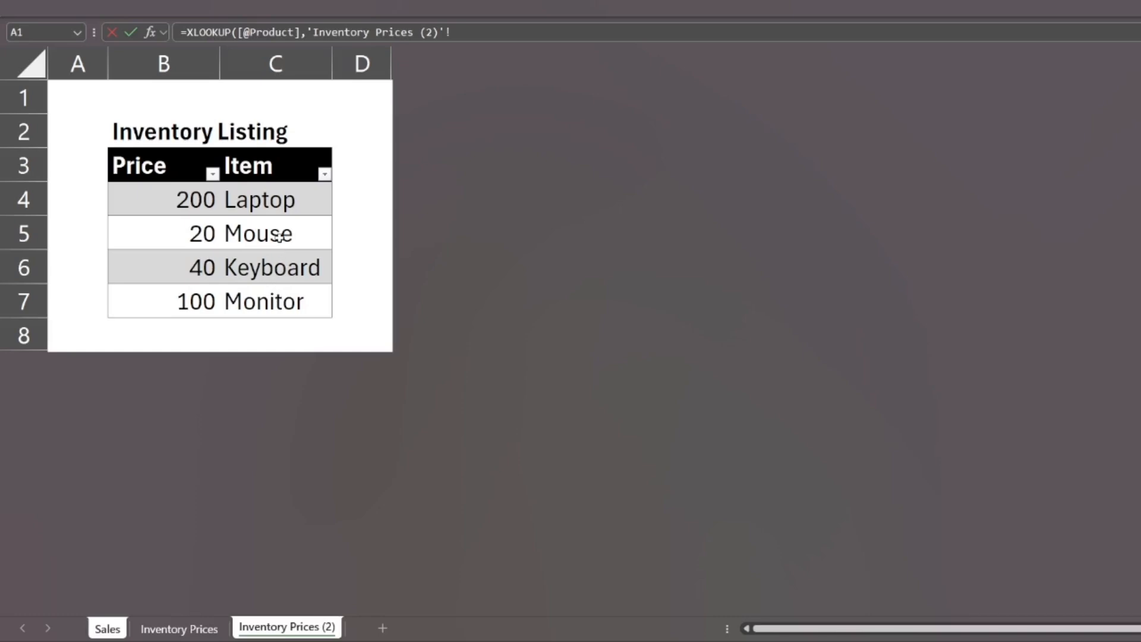
{"action": "left_click_drag", "start_coordinate": [280, 190], "coordinate": [280, 288]}
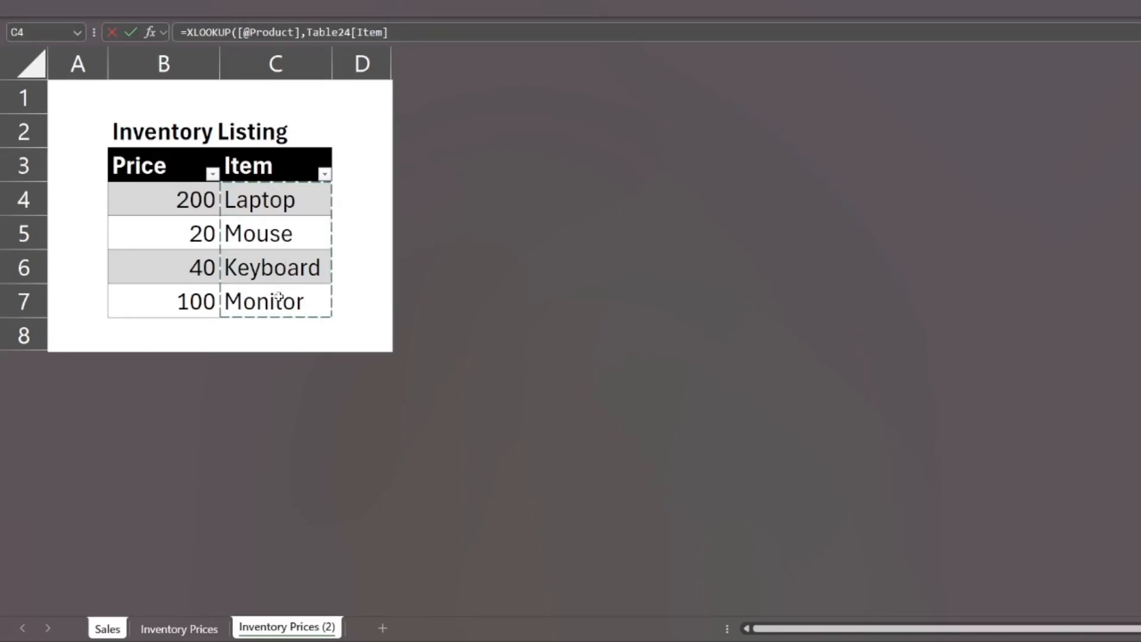
{"action": "type", "text": ","}
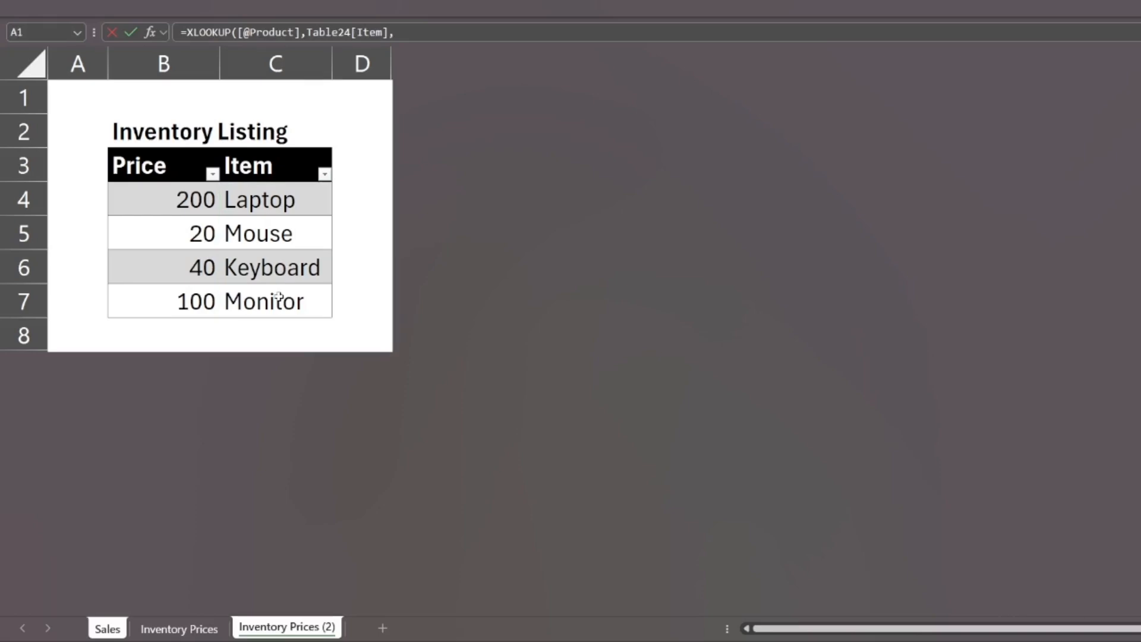
{"action": "left_click_drag", "start_coordinate": [185, 200], "coordinate": [185, 291]}
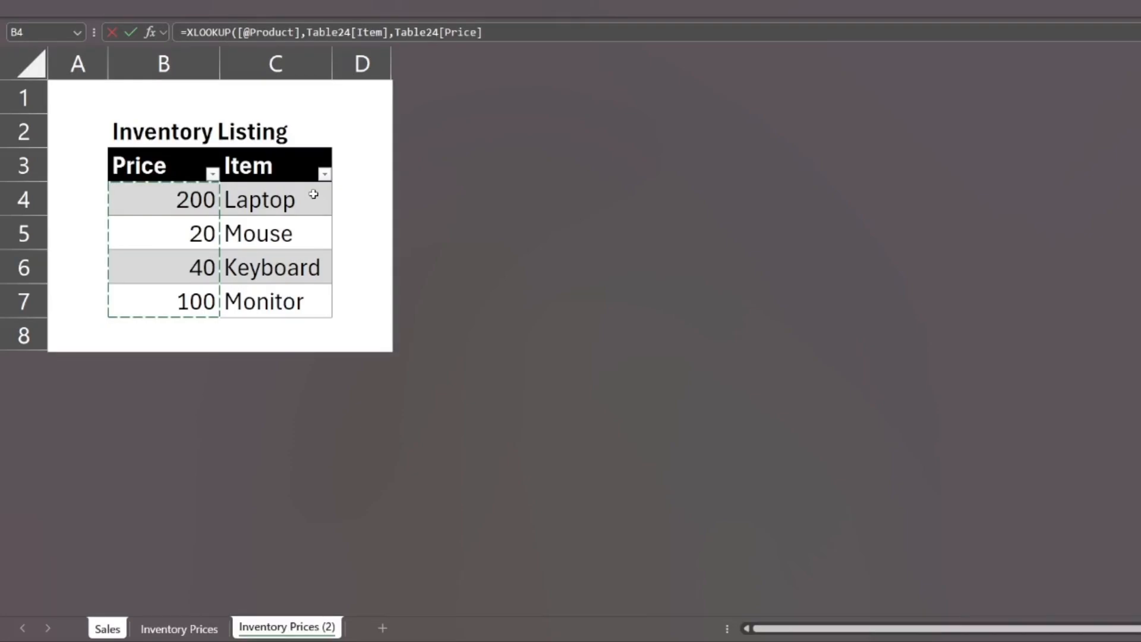
{"action": "left_click", "coordinate": [517, 27]}
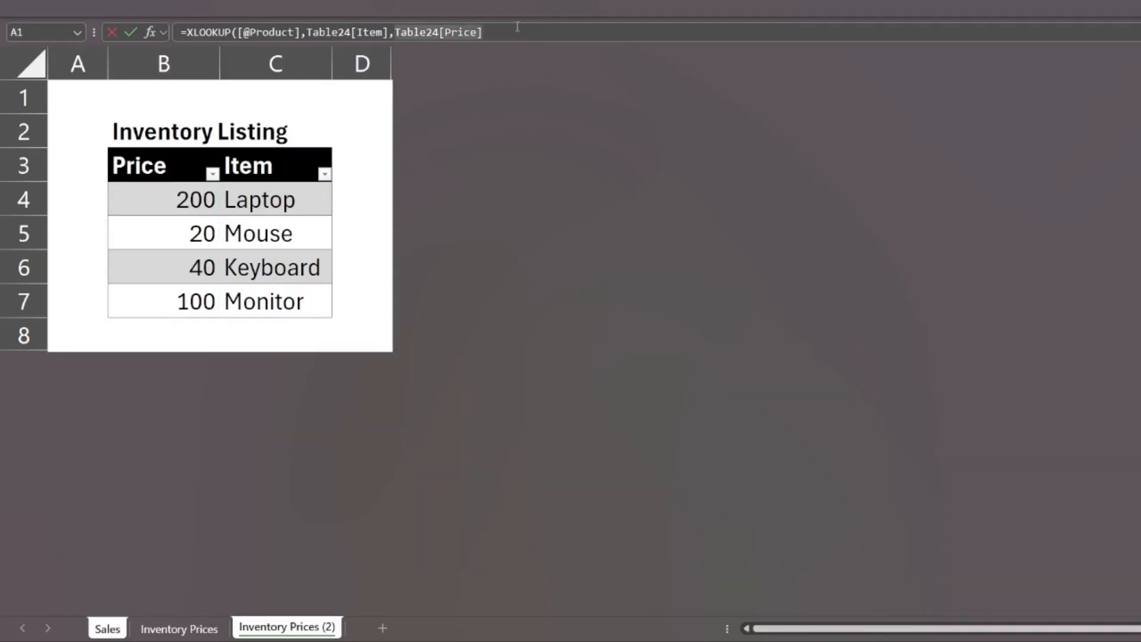
{"action": "key", "text": "Return"}
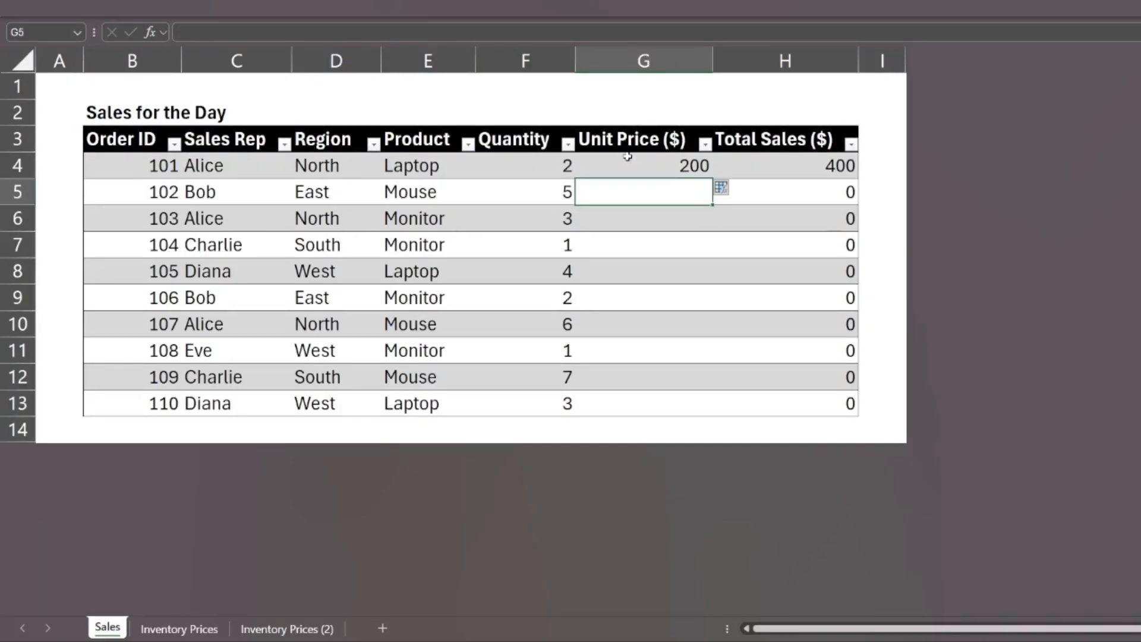
Step: Fill the XLOOKUP formula from G4 down the Unit Price ($) column to row 13
{"action": "left_click", "coordinate": [632, 161]}
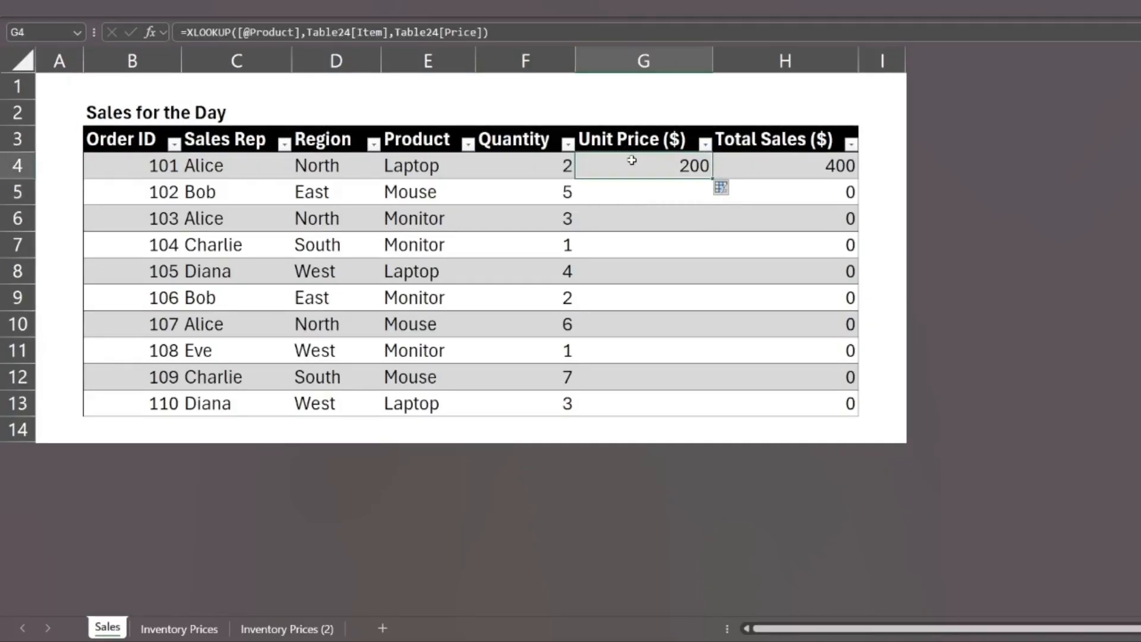
{"action": "left_click", "coordinate": [720, 170]}
{"action": "left_click", "coordinate": [693, 171]}
{"action": "double_click", "coordinate": [712, 178]}
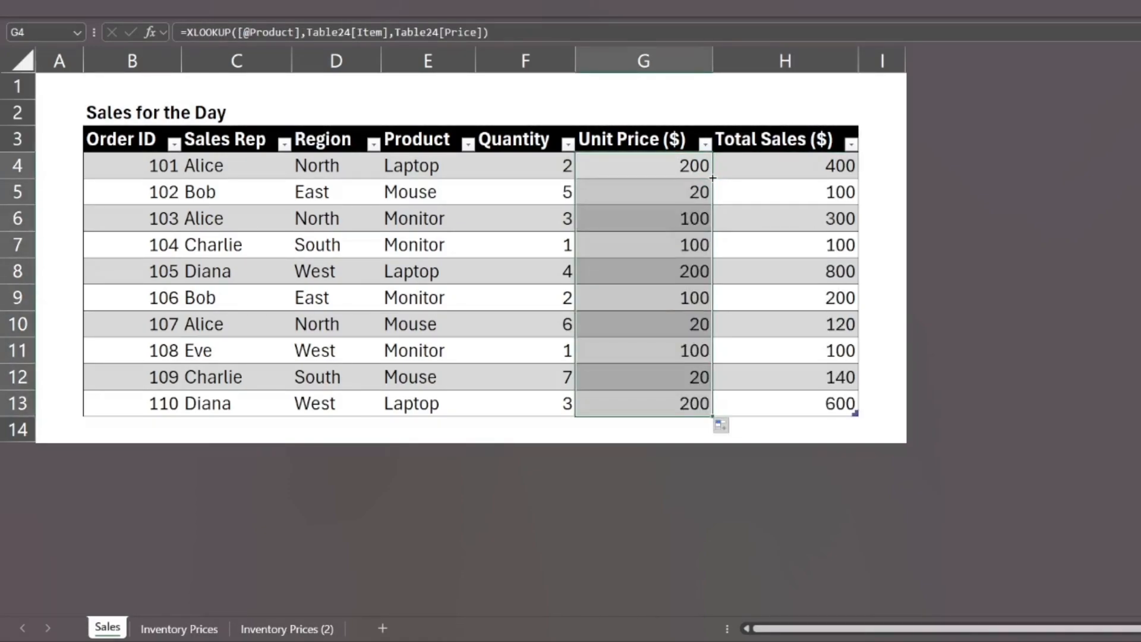
{"action": "left_click", "coordinate": [759, 245]}
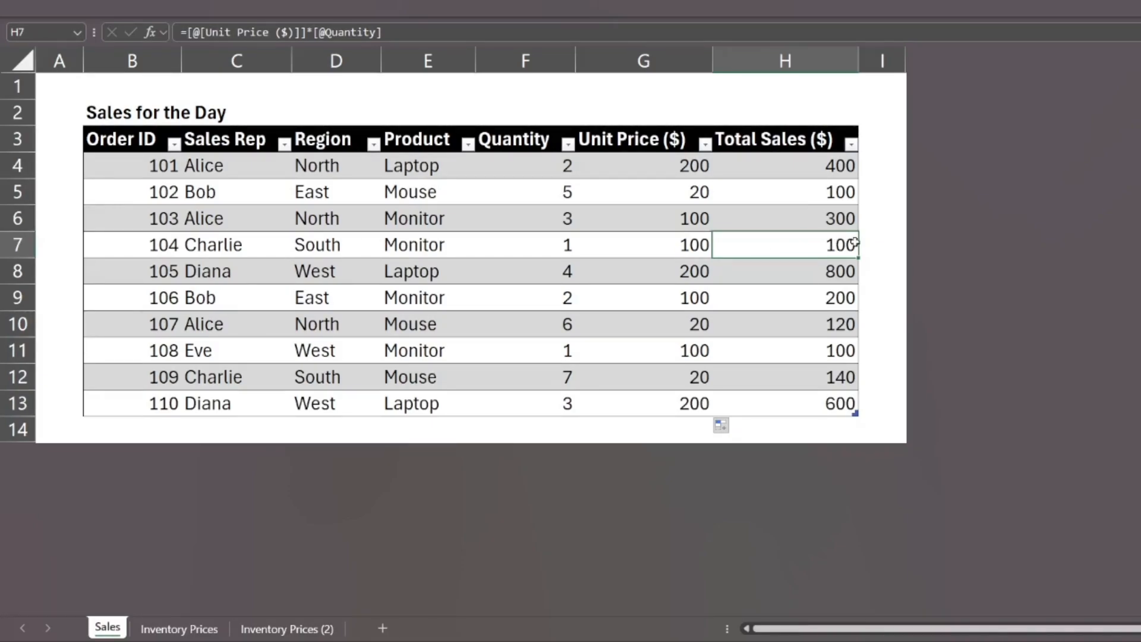
Step: Review the order of the Price and Item columns on the Inventory Prices (2) sheet
{"action": "left_click", "coordinate": [317, 630]}
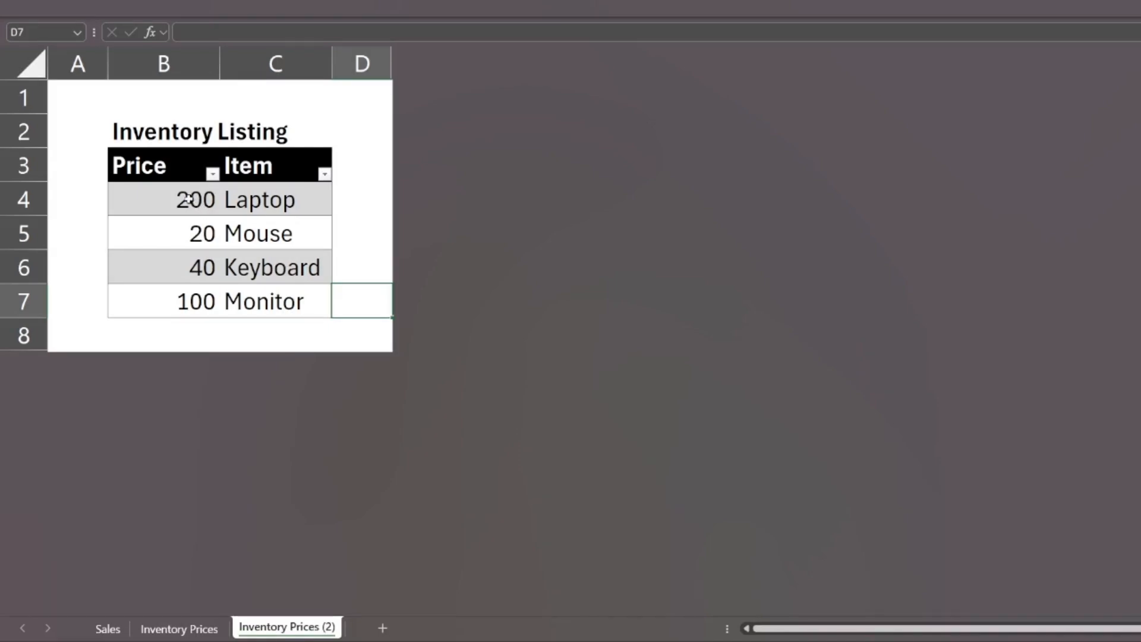
{"action": "left_click_drag", "start_coordinate": [189, 200], "coordinate": [189, 290]}
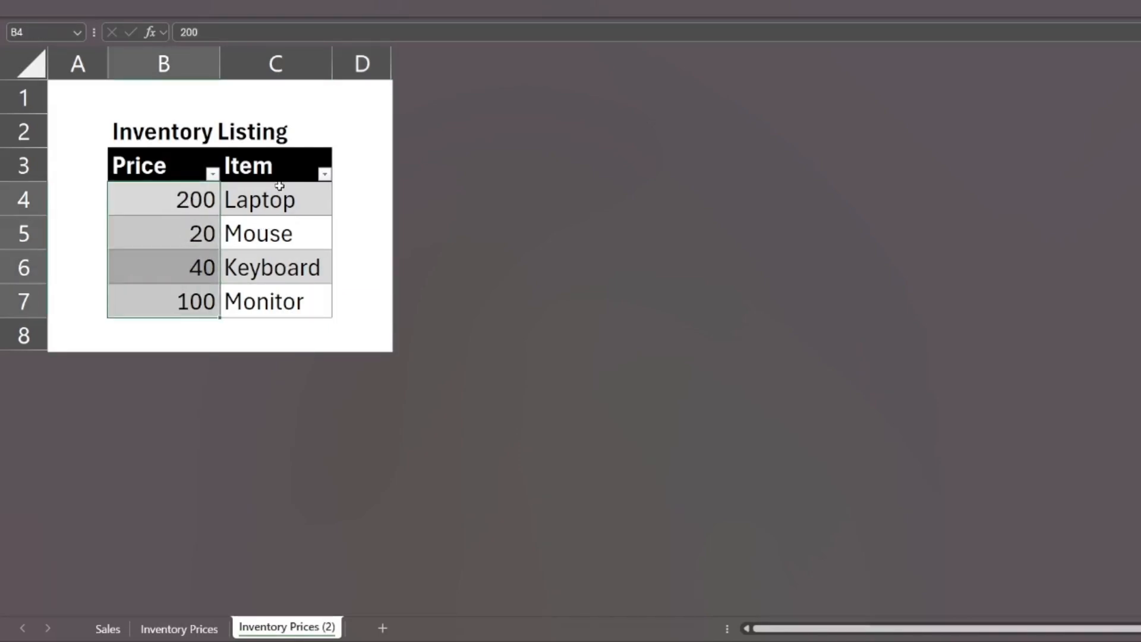
{"action": "left_click_drag", "start_coordinate": [277, 200], "coordinate": [267, 291]}
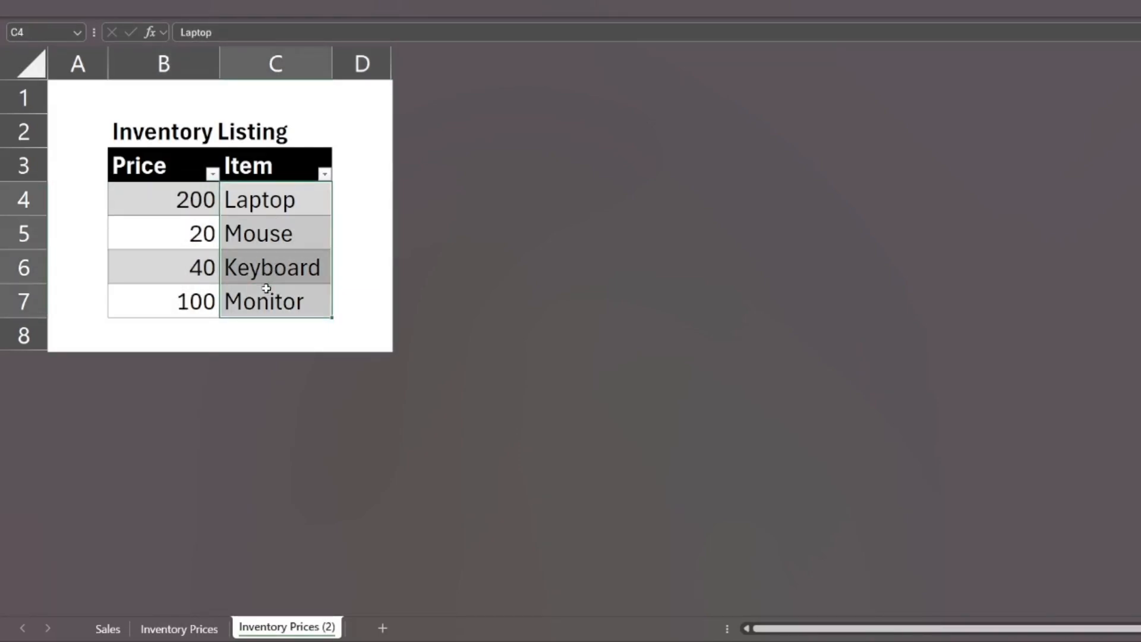
{"action": "left_click", "coordinate": [351, 286]}
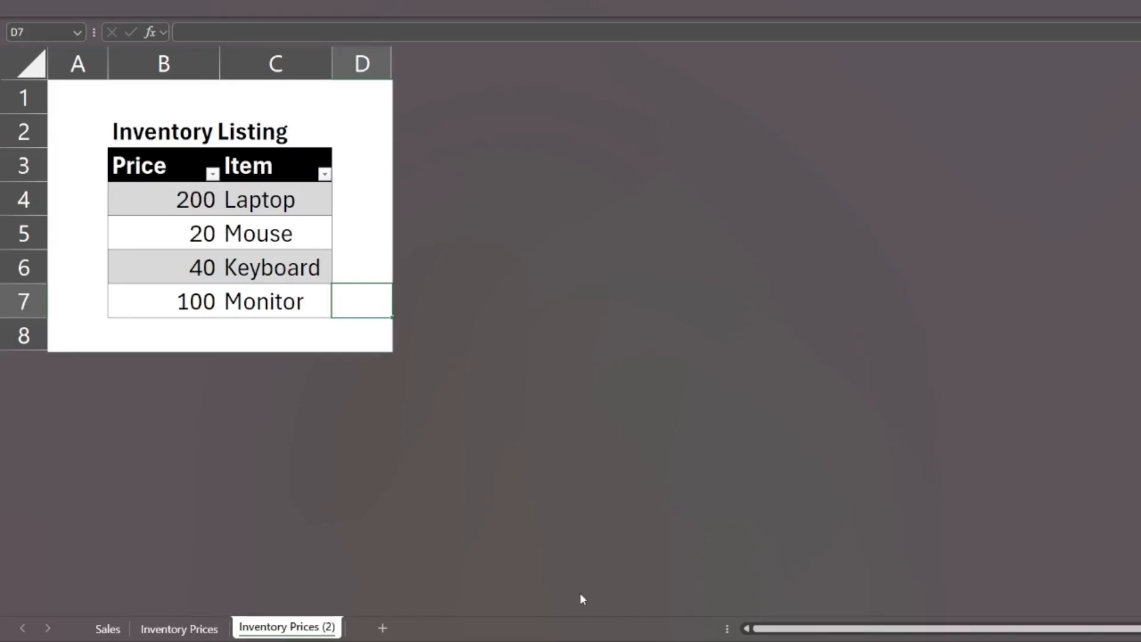
{"action": "left_click", "coordinate": [608, 588]}
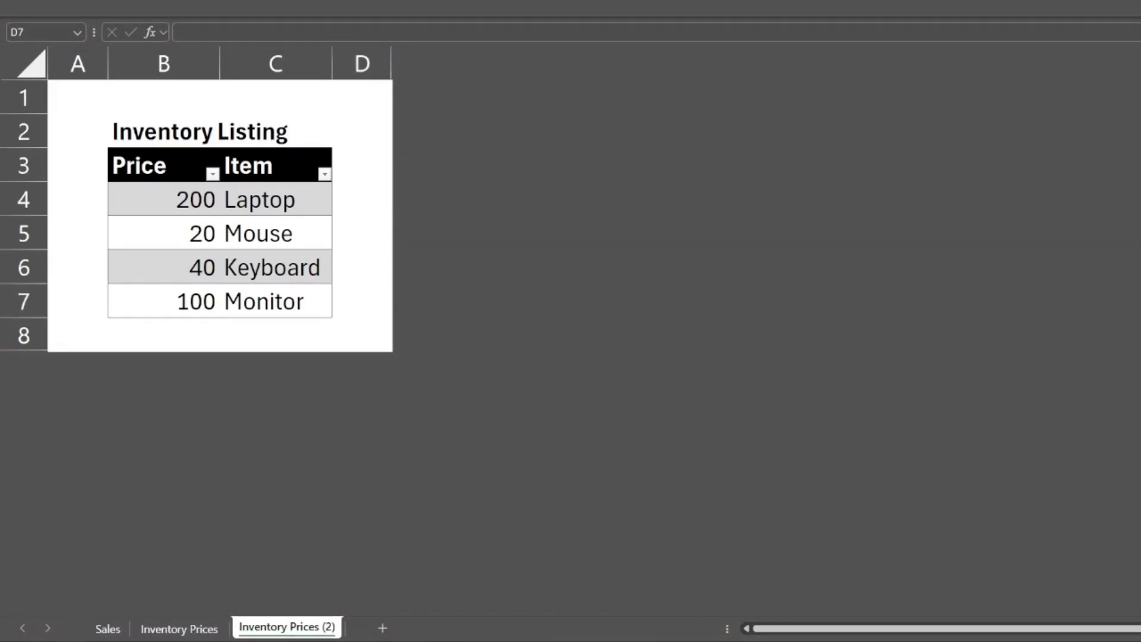